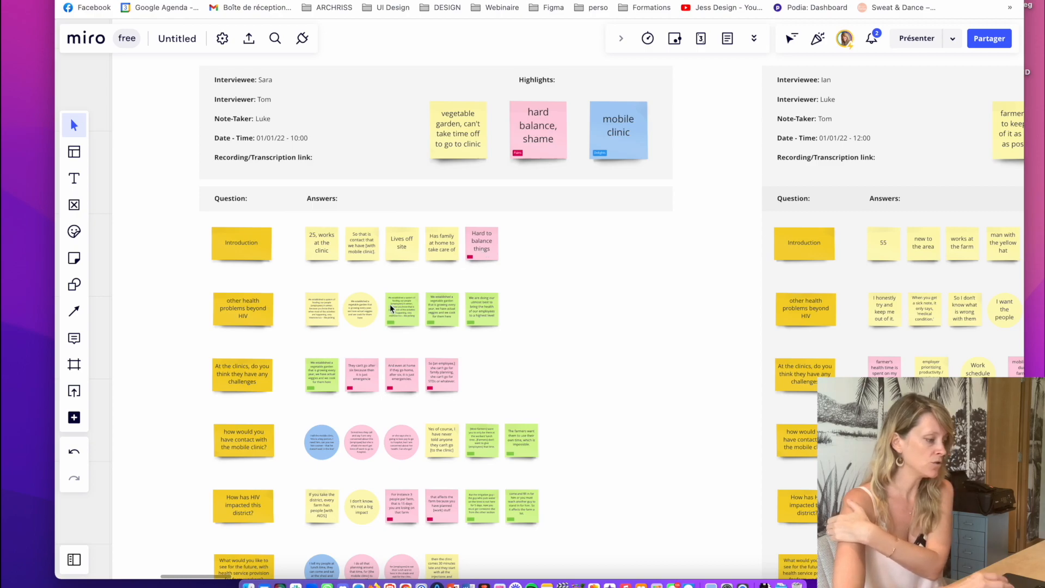
# Step: Examine the example interview notes, comparing the colour-coded answers and highlights recorded for the two interviewees
pyautogui.scroll(5, 417, 312)
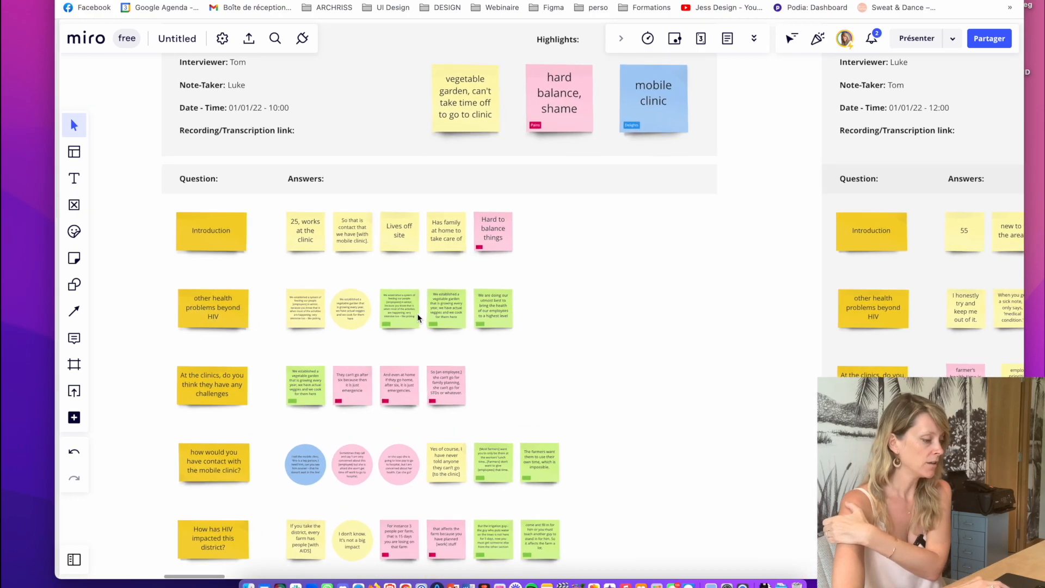
pyautogui.scroll(-5, 417, 313)
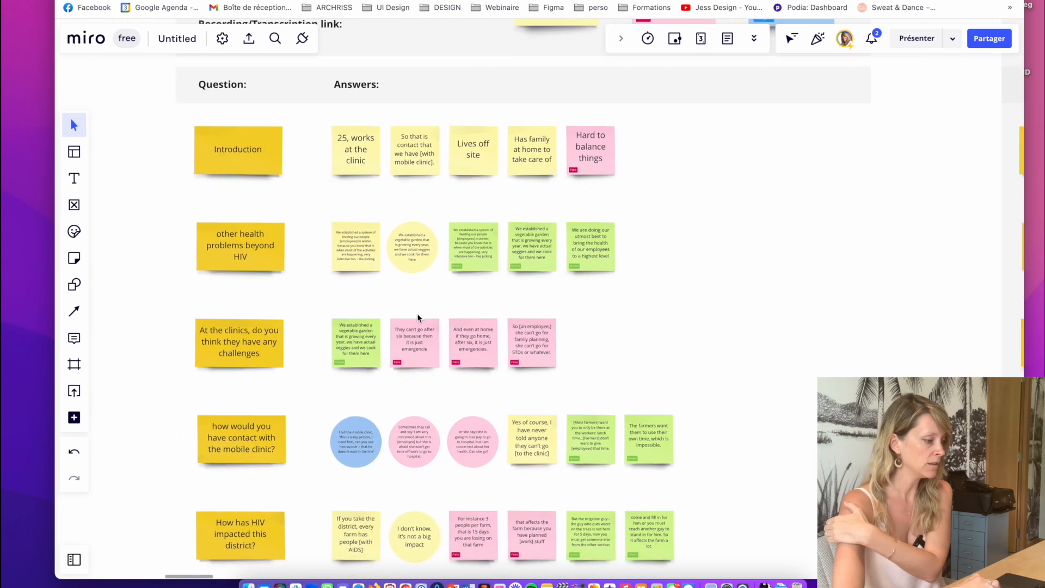
pyautogui.scroll(-4, 417, 313)
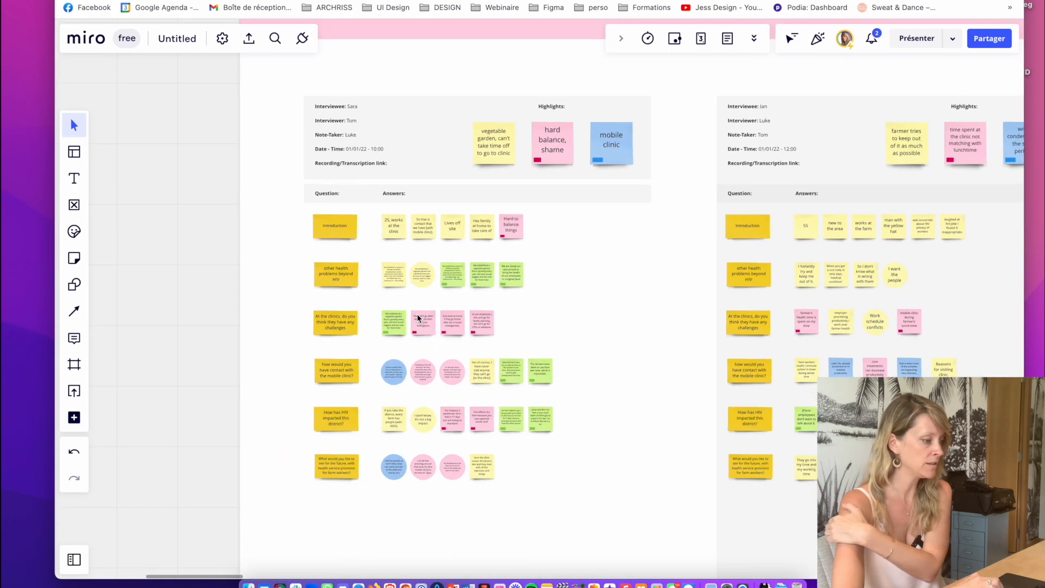
pyautogui.scroll(2, 417, 315)
pyautogui.hscroll(2, 417, 315)
pyautogui.scroll(-3, 417, 316)
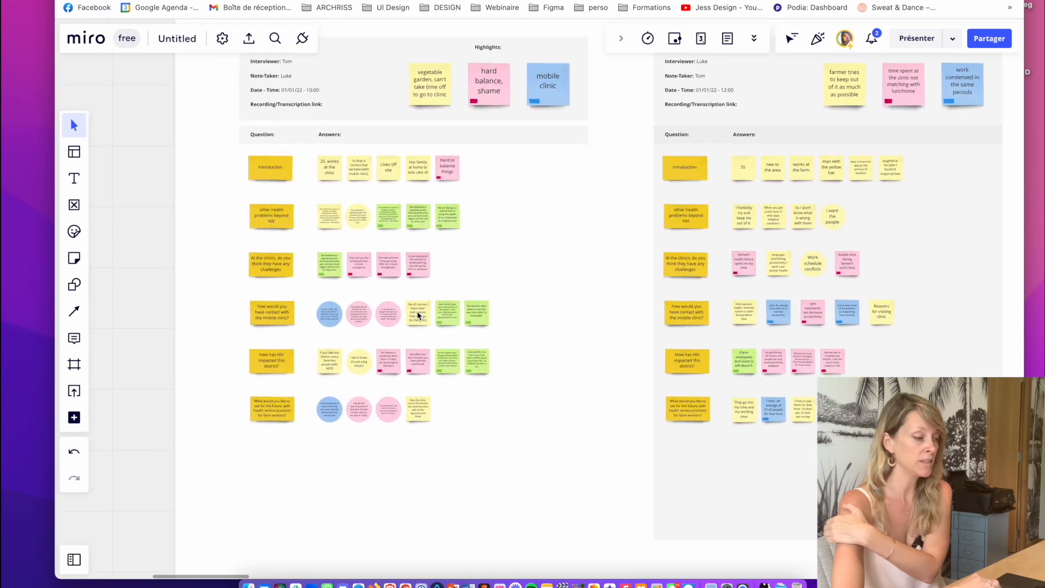
pyautogui.scroll(2, 417, 316)
pyautogui.hscroll(-1, 417, 315)
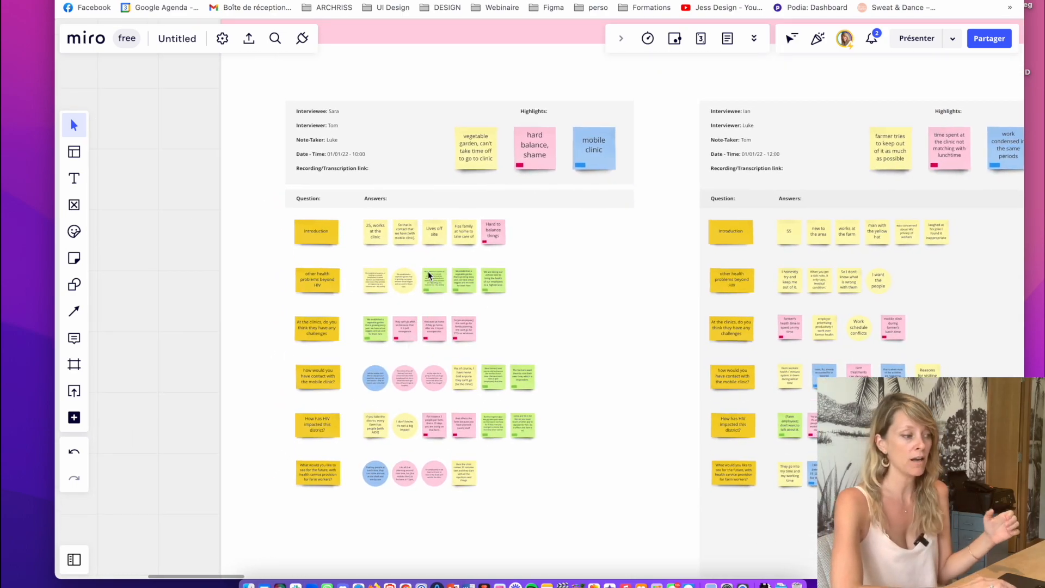
pyautogui.hscroll(1, 428, 275)
pyautogui.scroll(-1, 428, 274)
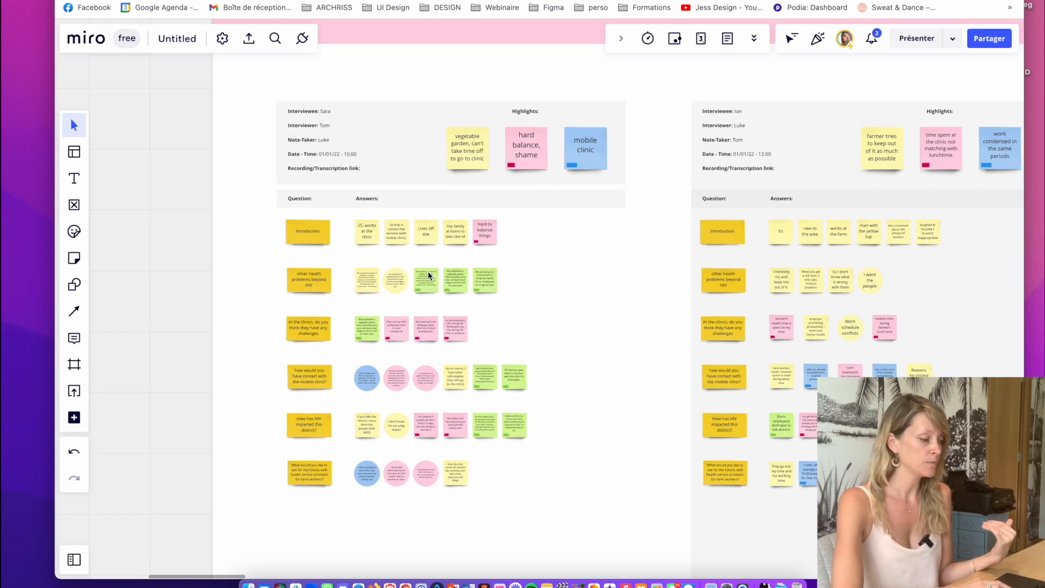
pyautogui.hscroll(10, 428, 271)
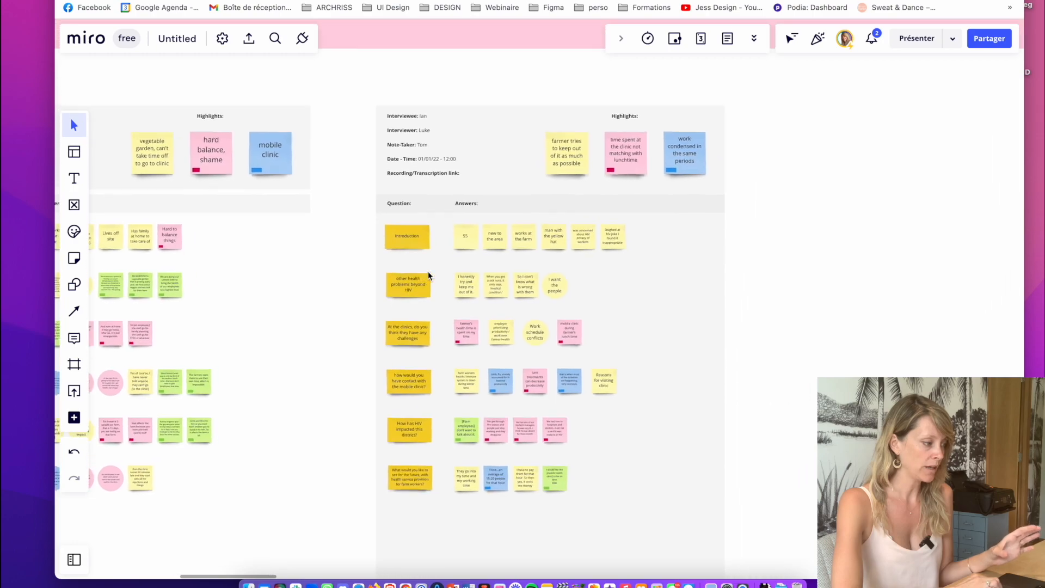
# Step: Examine the clusters and highlights in the Insights Extraction example and the grouped insights in the Conclusions example
pyautogui.scroll(-2, 428, 271)
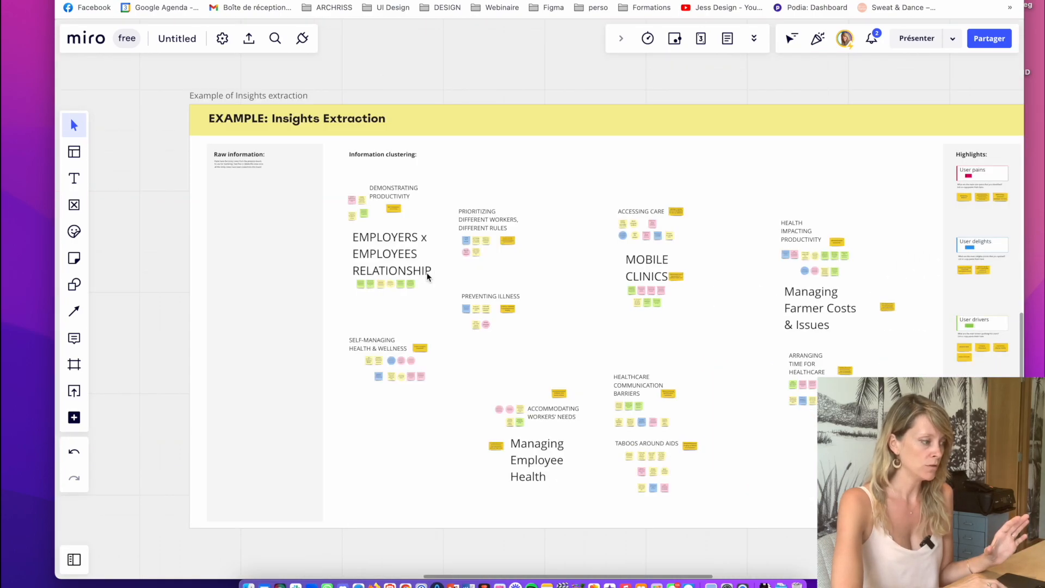
pyautogui.hscroll(2, 427, 272)
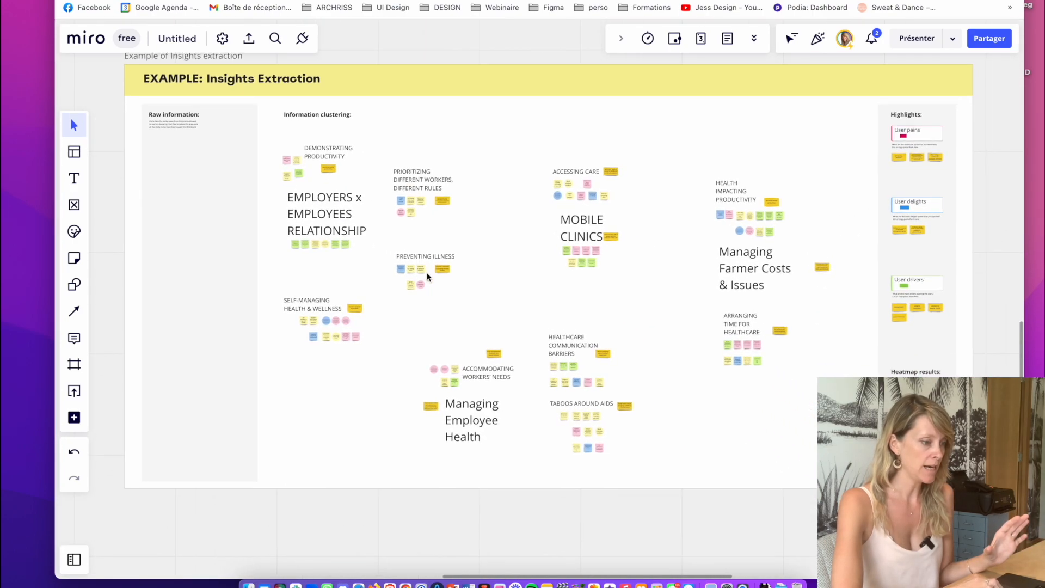
pyautogui.scroll(5, 427, 276)
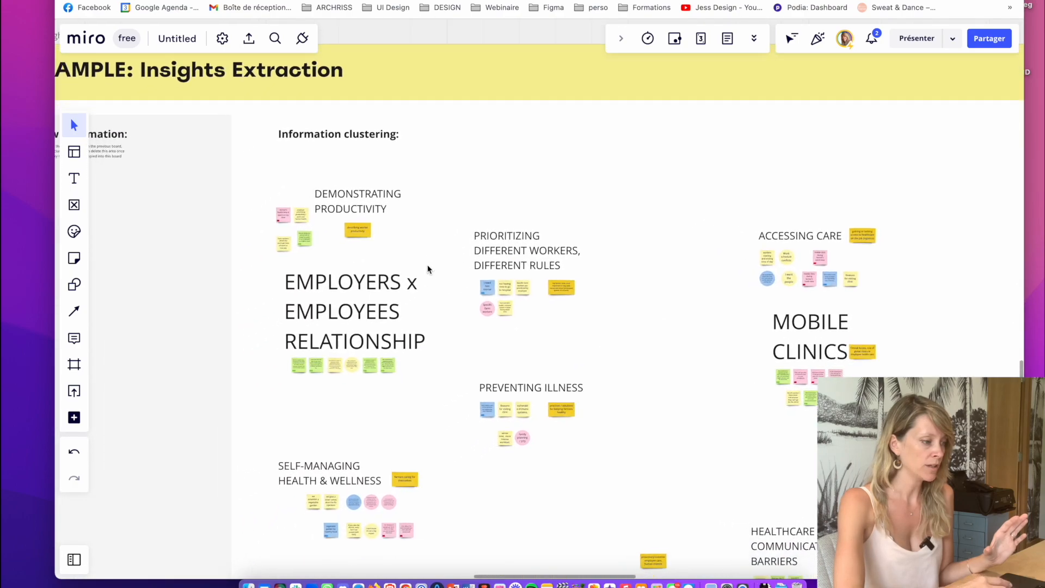
pyautogui.hscroll(6, 428, 267)
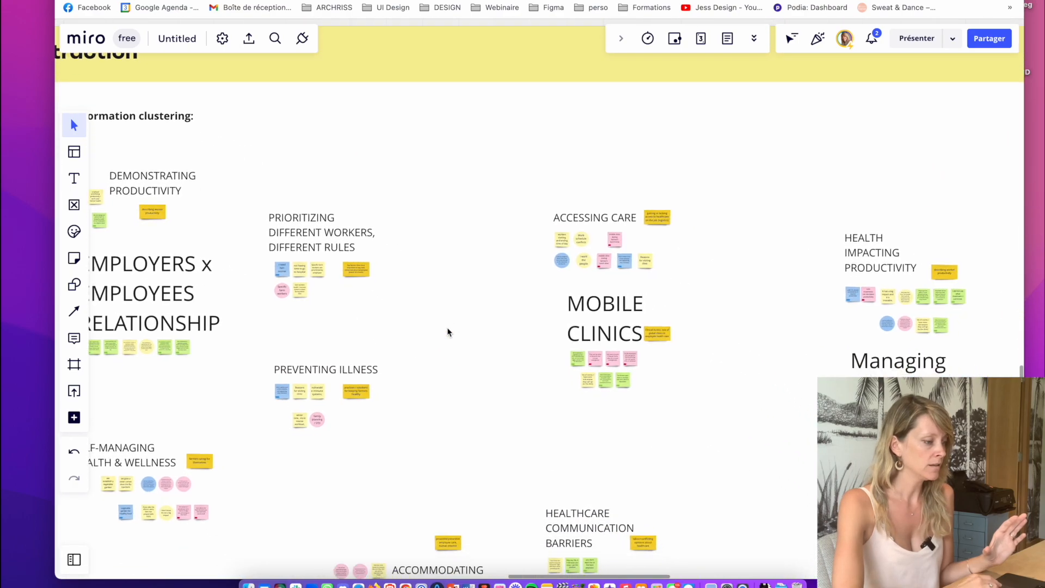
pyautogui.scroll(-5, 514, 217)
pyautogui.hscroll(3, 514, 216)
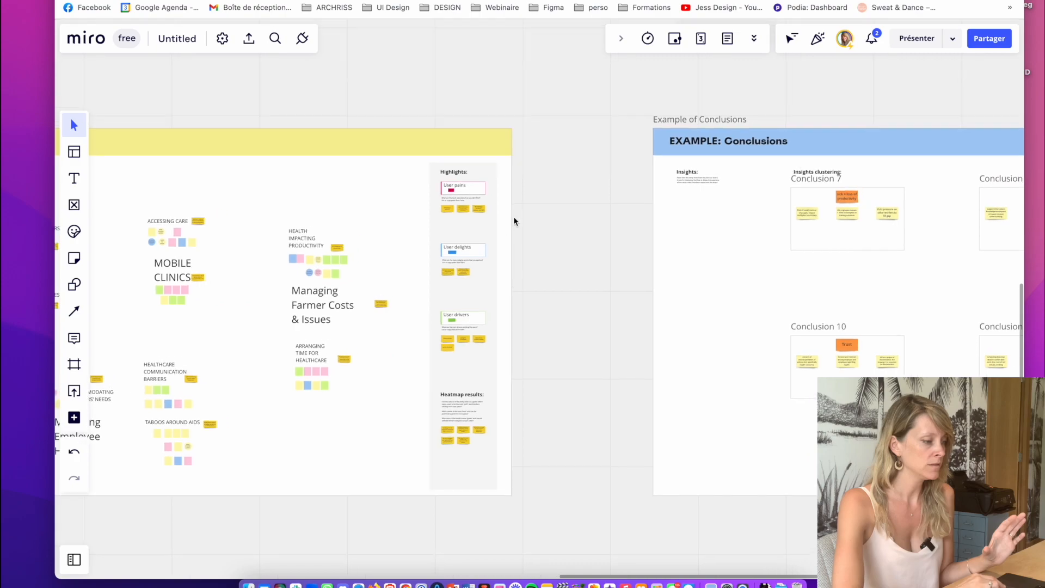
pyautogui.scroll(5, 514, 216)
pyautogui.hscroll(3, 514, 216)
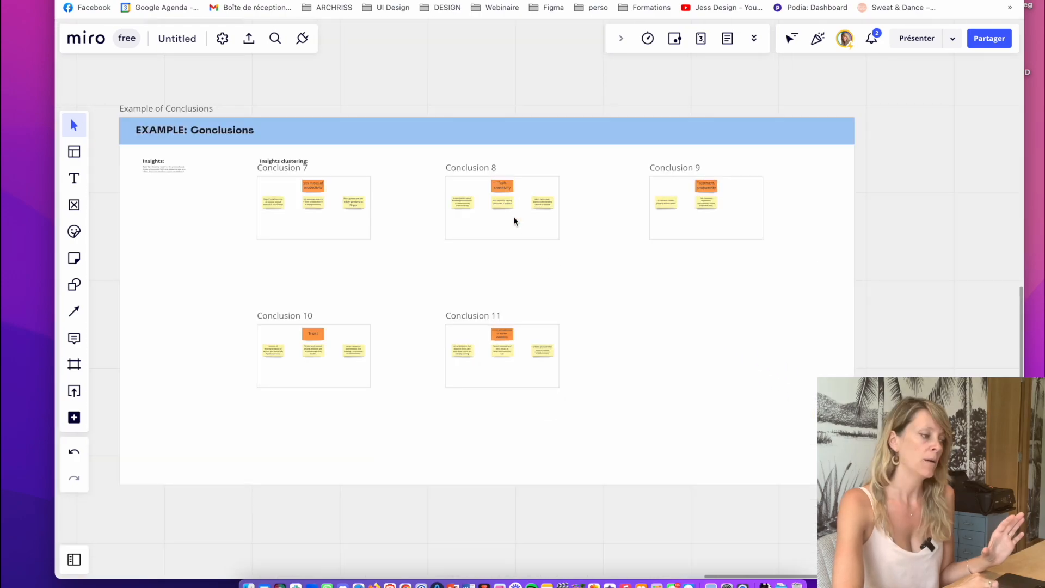
pyautogui.scroll(5, 513, 217)
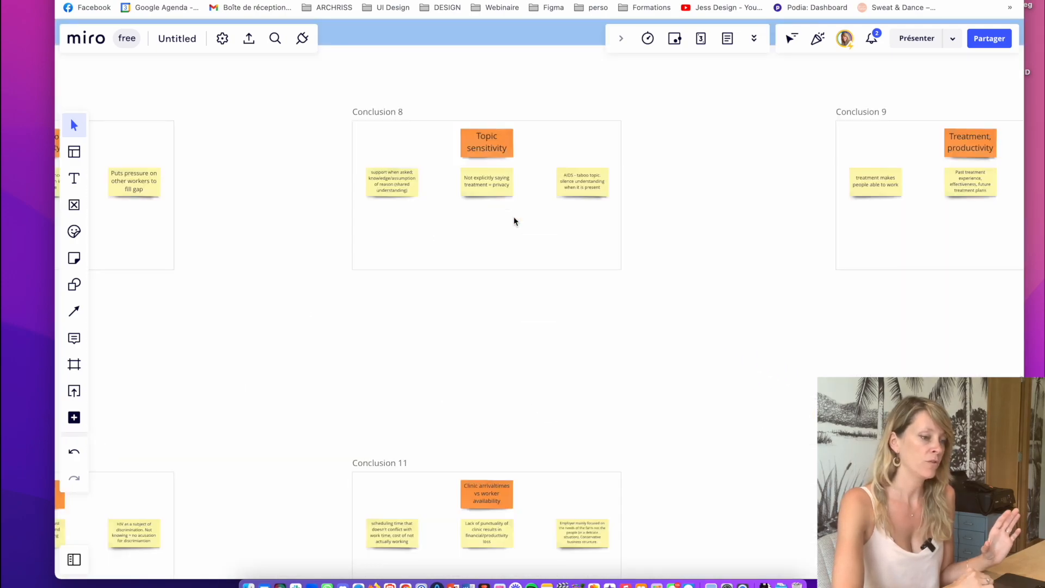
pyautogui.scroll(-5, 514, 217)
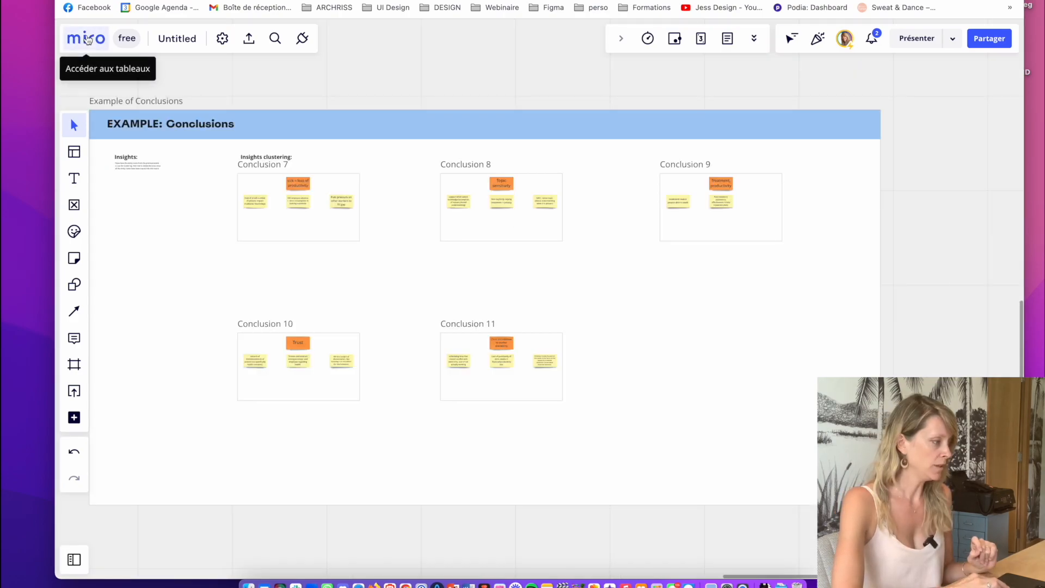
# Step: Leave the example board and create a new blank team board, accepting that the Entretien utilisateurs board becomes read-only
pyautogui.click(88, 40)
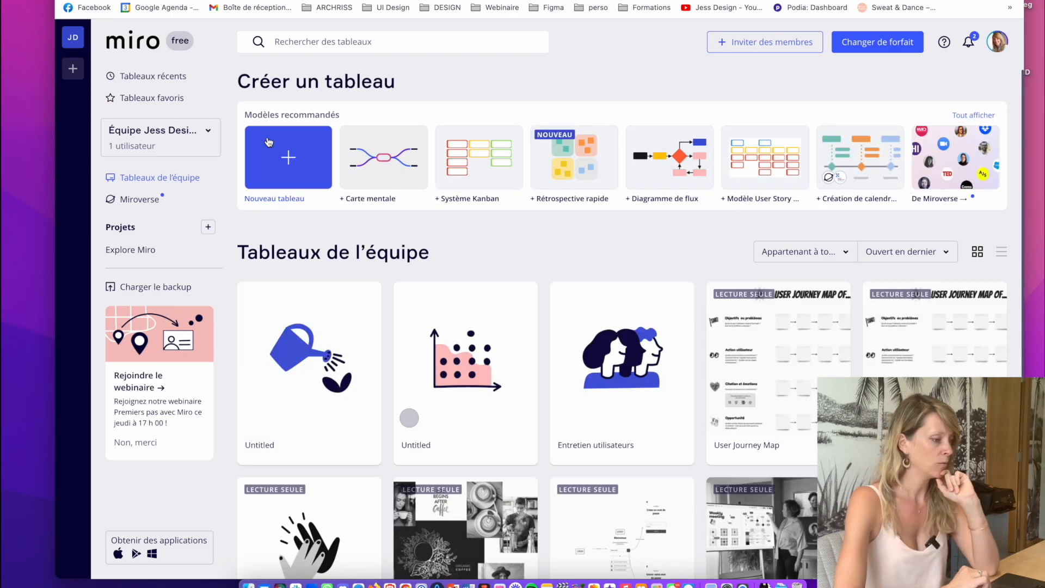
pyautogui.click(268, 142)
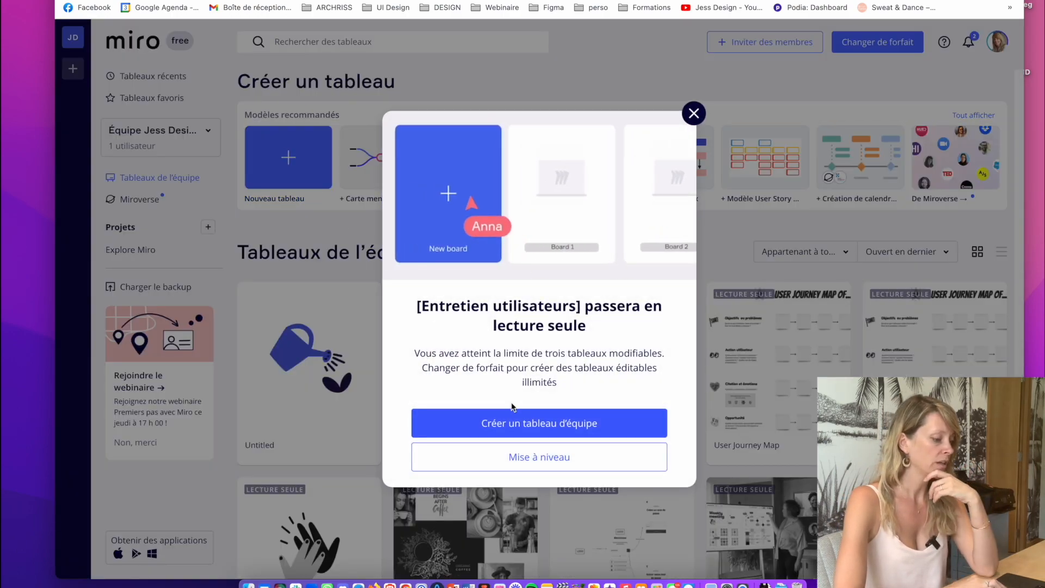
pyautogui.click(516, 423)
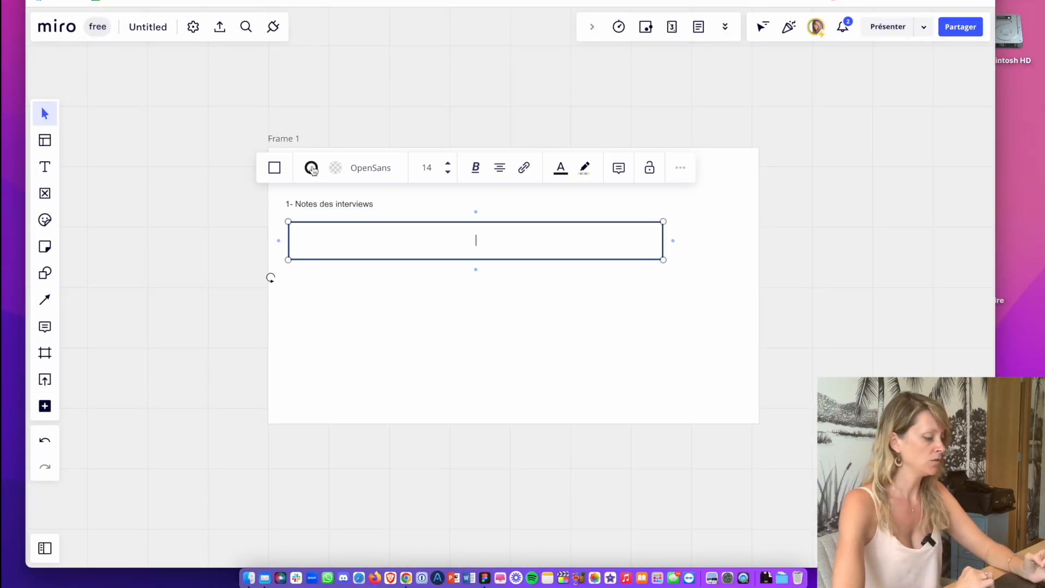
# Step: Fill the rectangle under "1- Notes des interviews" with a near-black colour and enter the interviewee's name and "10 février 2023 / 12h à 13h"
pyautogui.click(335, 167)
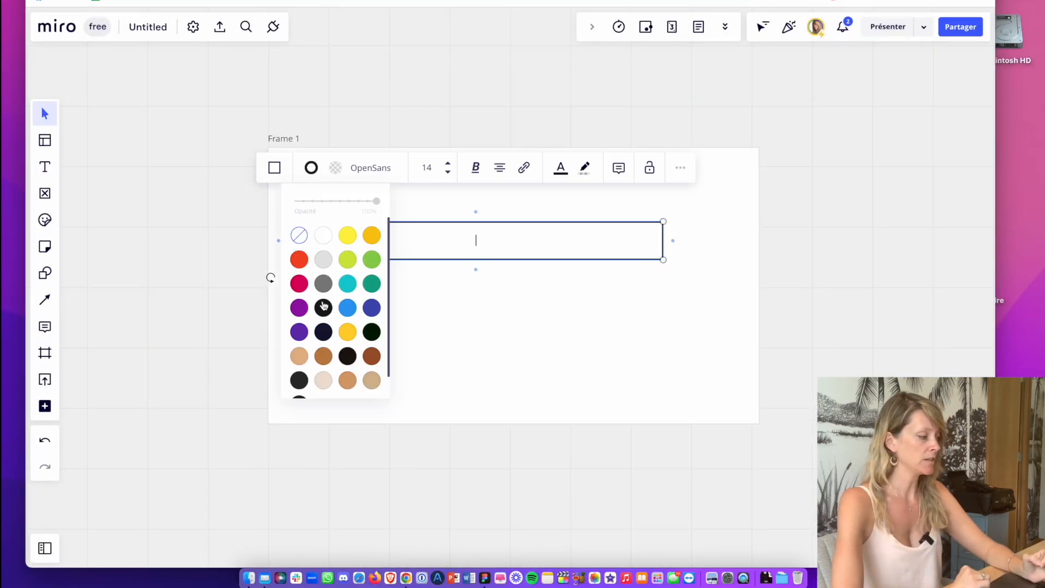
pyautogui.click(299, 378)
pyautogui.write('PIERRE')
pyautogui.press('Return')
pyautogui.write('10 février 2023 / 12h à 13h')
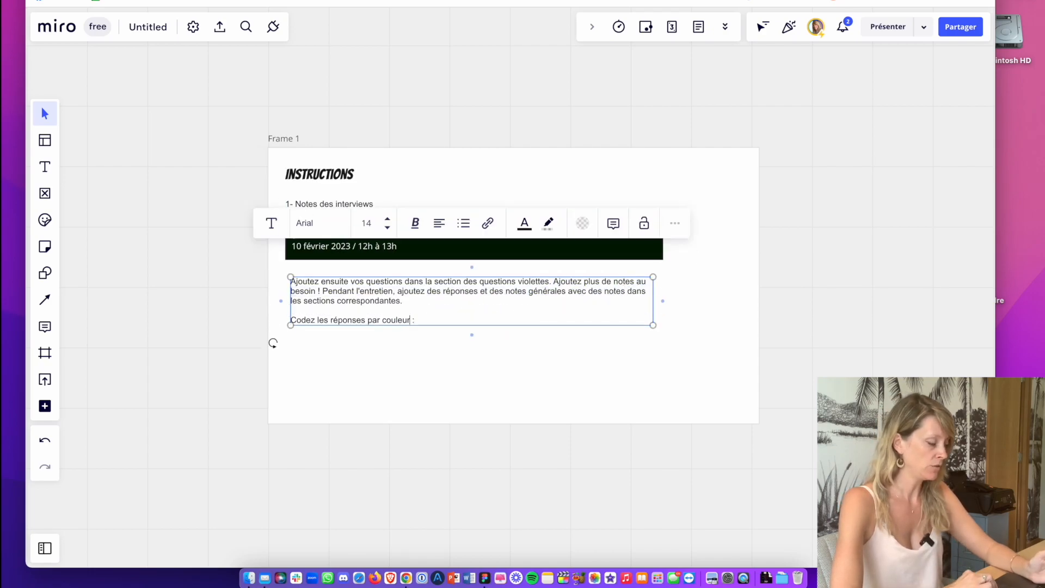
pyautogui.click(44, 246)
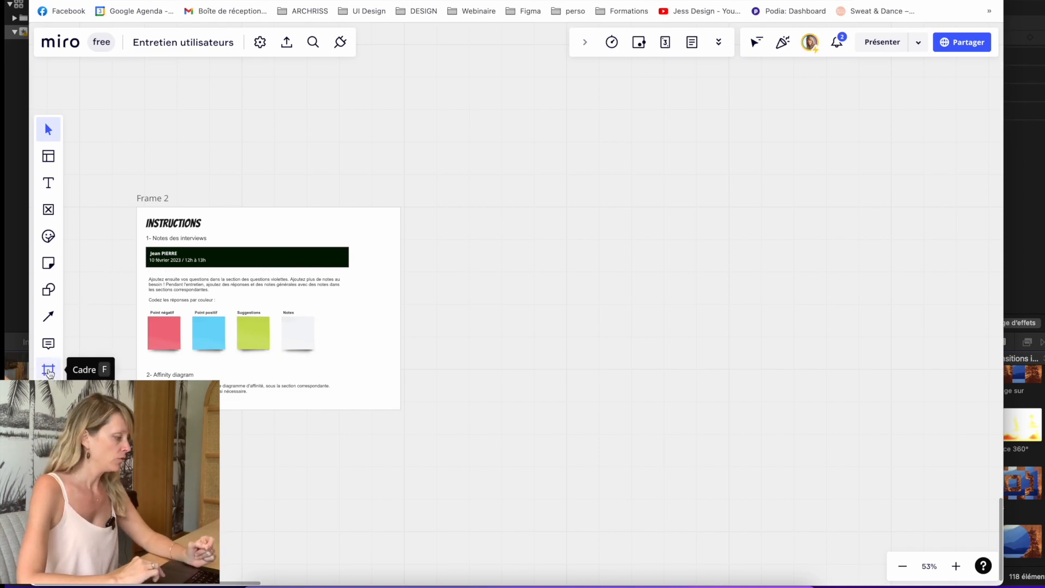
# Step: Add a blank 16:9 frame beside the instructions frame, with their top edges aligned
pyautogui.click(49, 372)
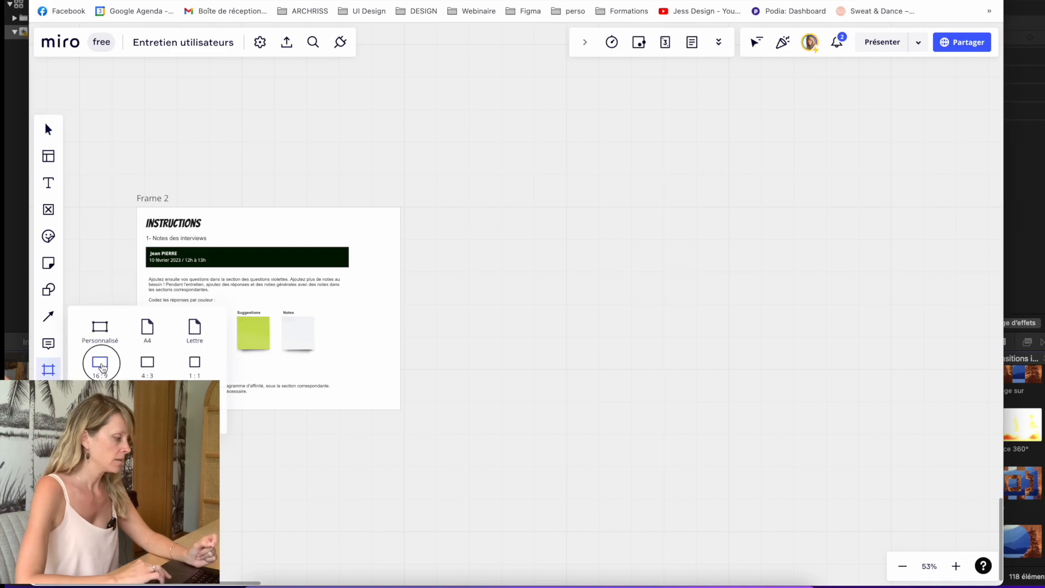
pyautogui.click(102, 367)
pyautogui.moveTo(516, 259); pyautogui.dragTo(552, 264)
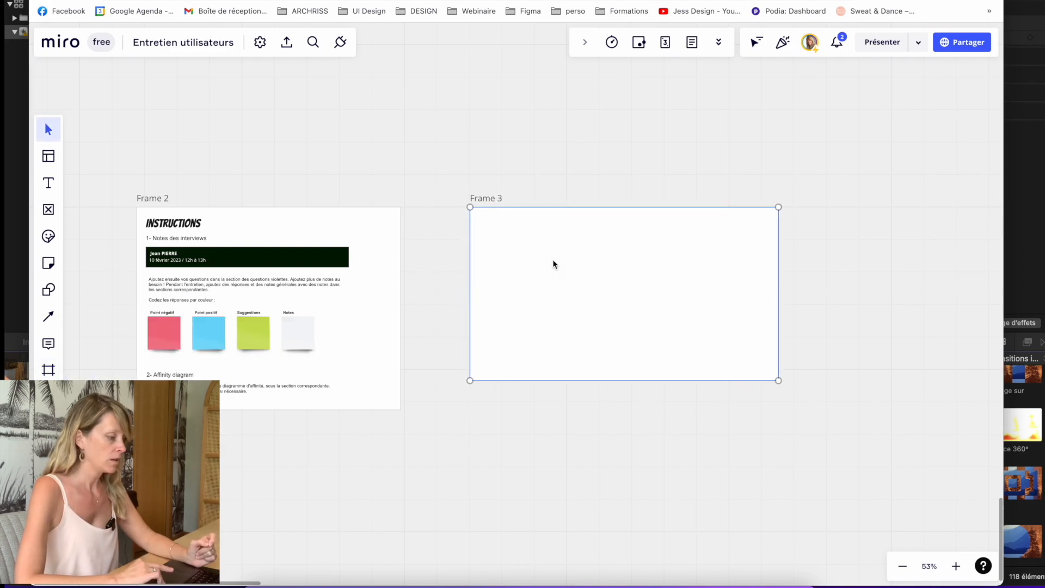
pyautogui.hscroll(5, 553, 264)
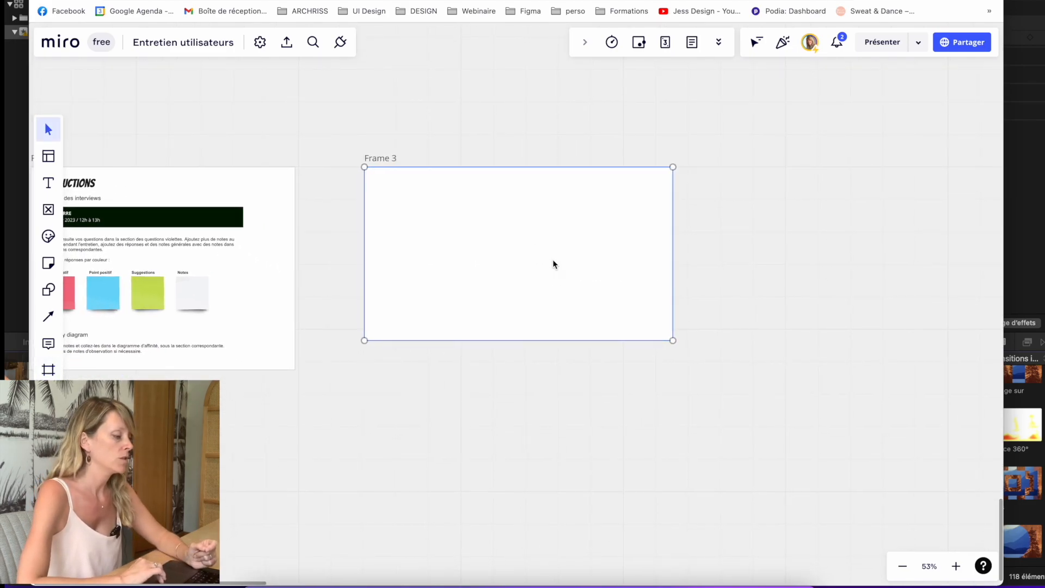
# Step: Copy the dark interviewee banner from the instructions to the top of the blank frame and stretch it to the full frame width
pyautogui.scroll(2, 164, 236)
pyautogui.click(163, 236)
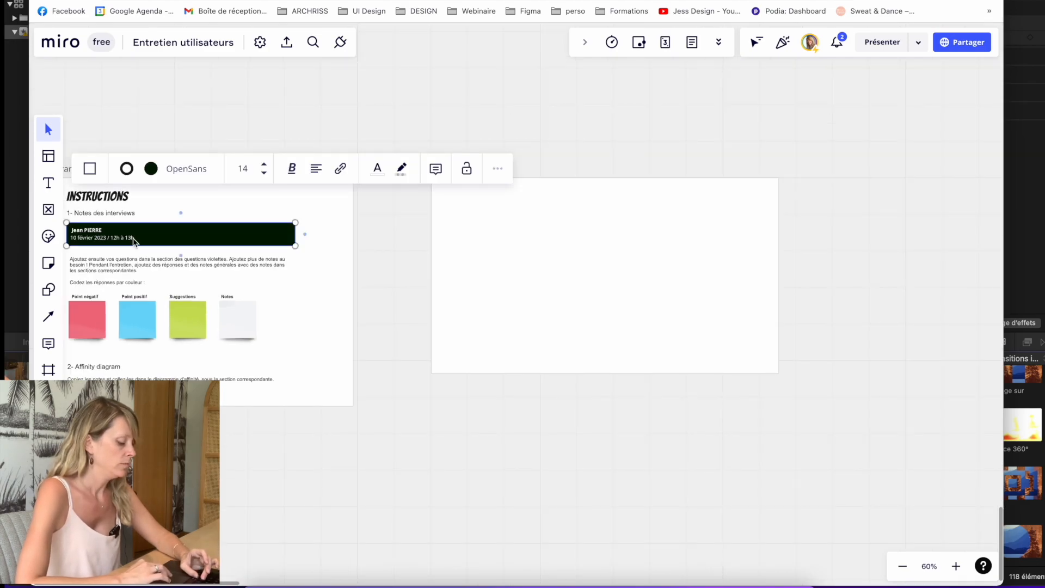
pyautogui.click(484, 218)
pyautogui.hotkey('ctrl', 'v')
pyautogui.moveTo(660, 189); pyautogui.dragTo(779, 195)
# Step: Replace the copied banner's text with the placeholders "Prénom Nom" and, on a second line, "Date / Heure"
pyautogui.scroll(5, 477, 187)
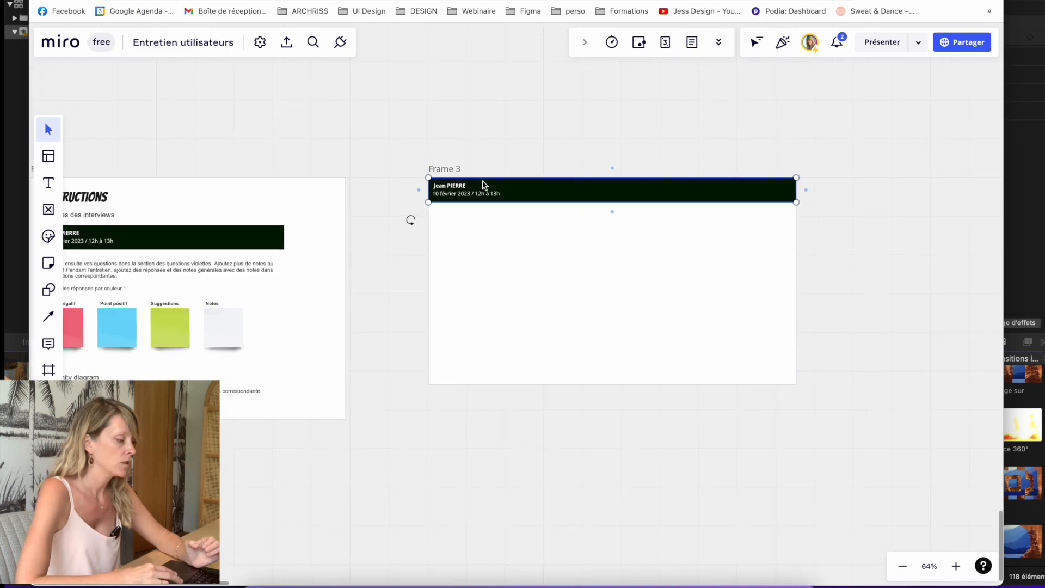
pyautogui.doubleClick(353, 194)
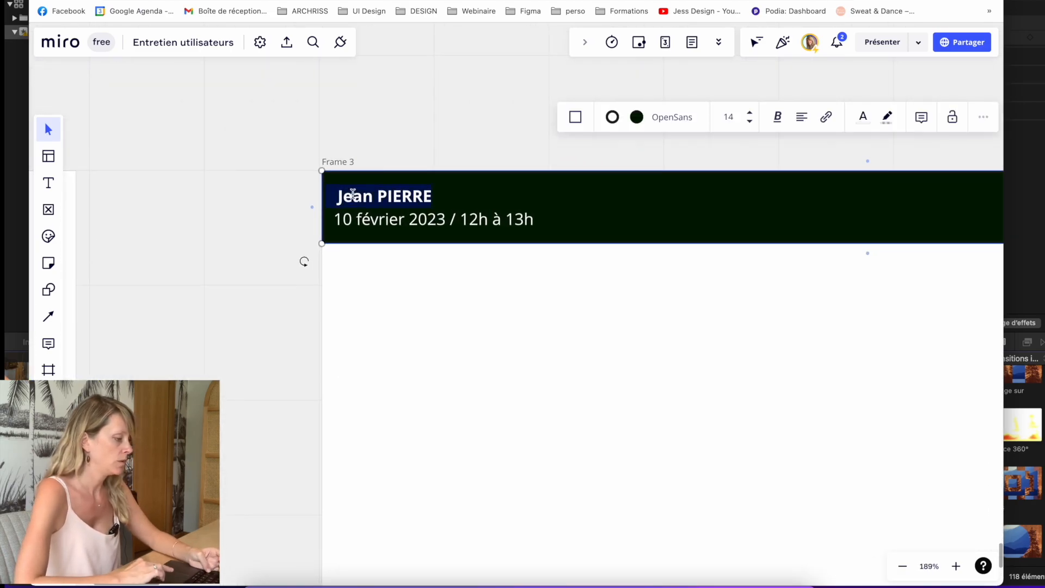
pyautogui.write('Prénom Nom 10 février 2023 / 12h à 13h')
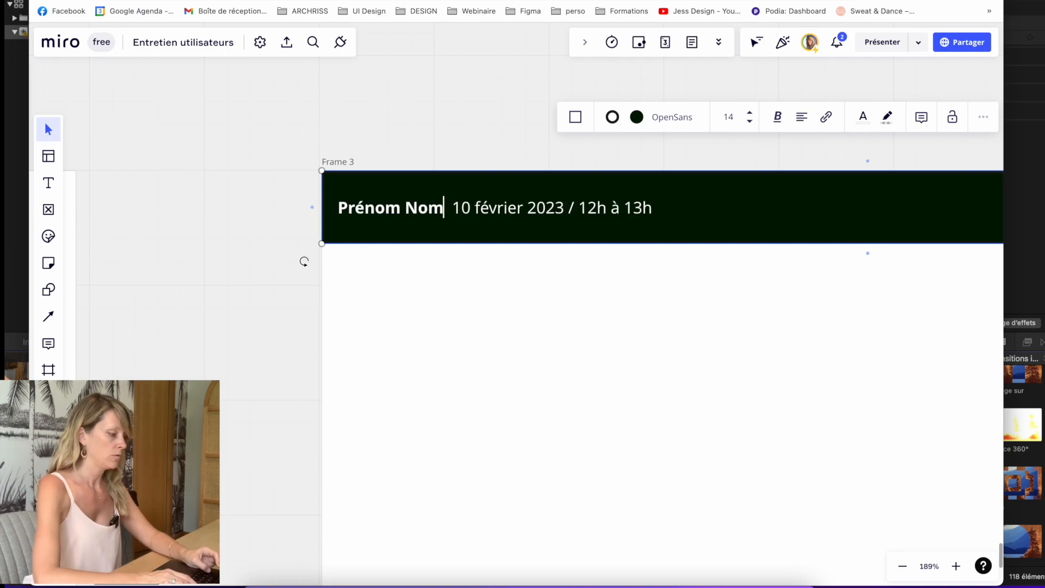
pyautogui.press('Return')
pyautogui.click(440, 219)
pyautogui.moveTo(440, 218); pyautogui.dragTo(341, 219)
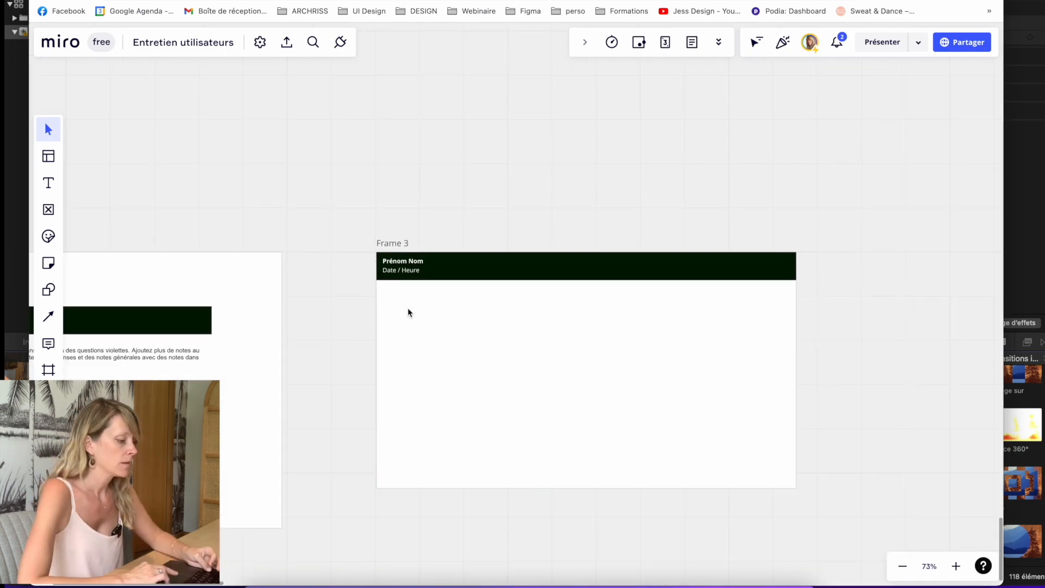
# Step: Place a dark yellow sticky note below the banner, near the left edge of the interview frame
pyautogui.scroll(-2, 408, 312)
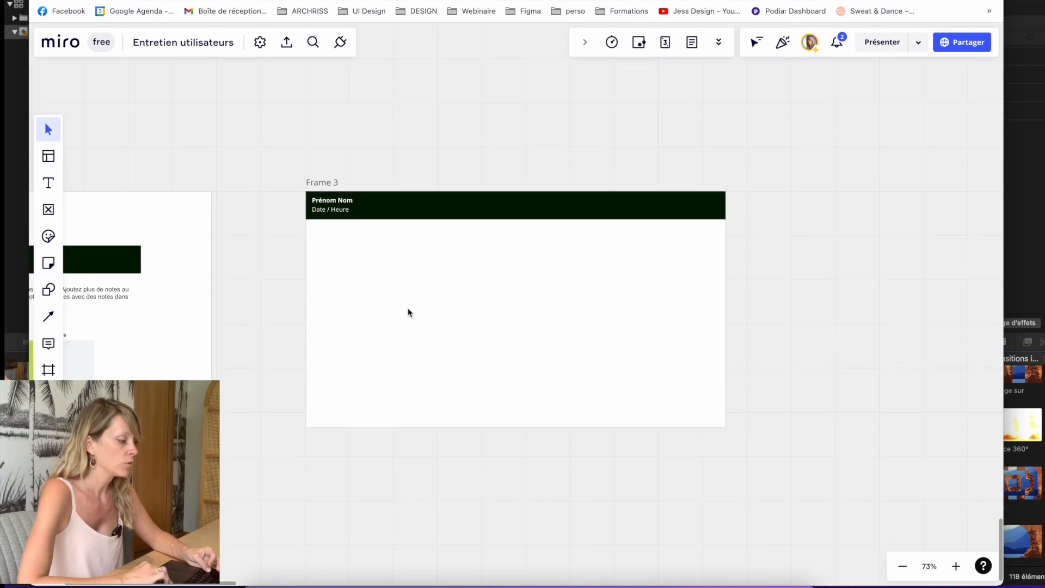
pyautogui.click(48, 264)
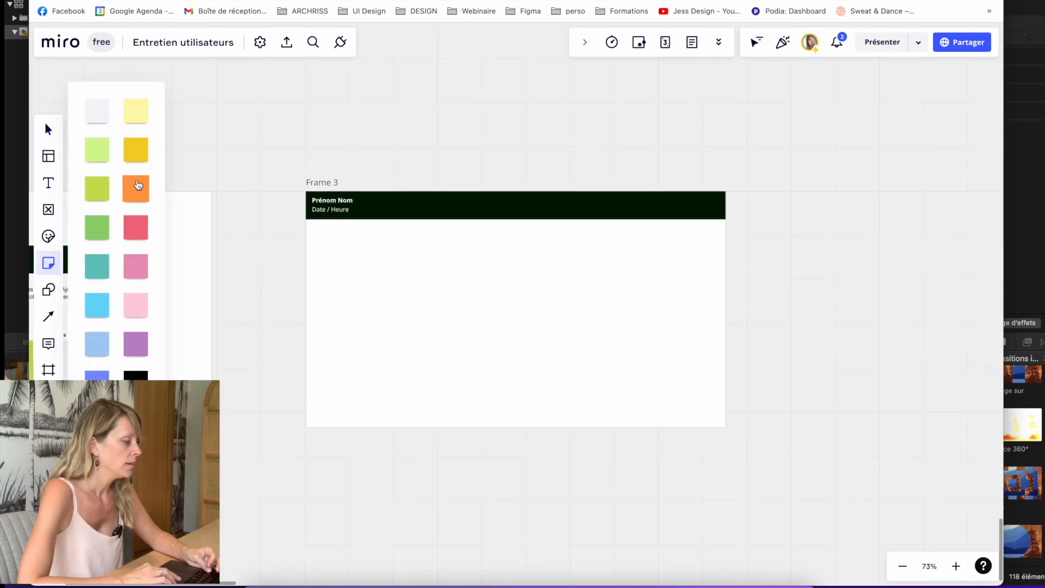
pyautogui.click(138, 150)
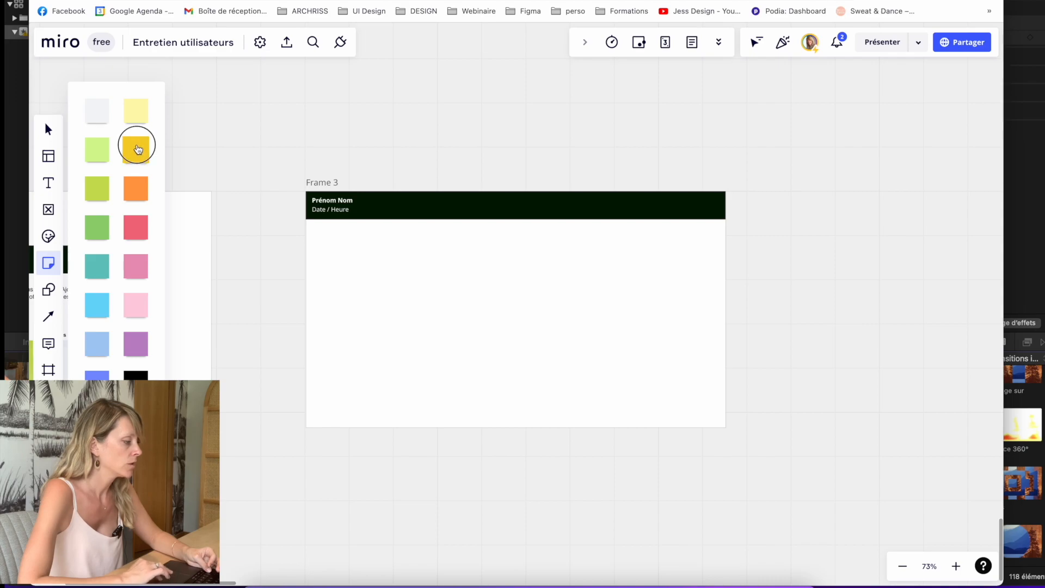
pyautogui.click(345, 281)
pyautogui.moveTo(346, 281); pyautogui.dragTo(340, 278)
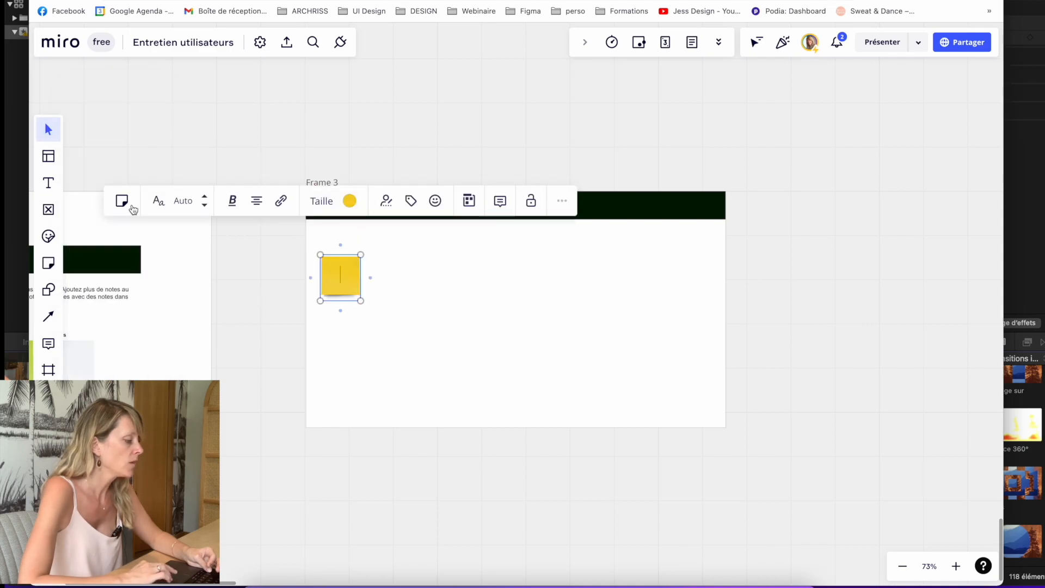
# Step: Add the heading "Questions" above the yellow sticky note in Arial at size 24
pyautogui.click(48, 183)
pyautogui.click(321, 242)
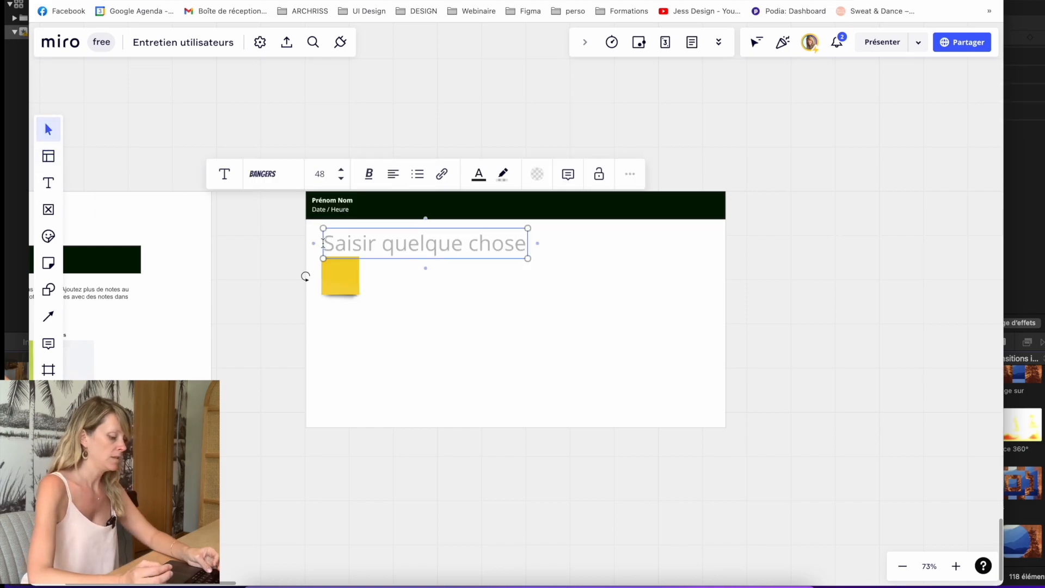
pyautogui.write('Questions')
pyautogui.click(207, 173)
pyautogui.click(208, 228)
pyautogui.click(279, 180)
pyautogui.click(281, 182)
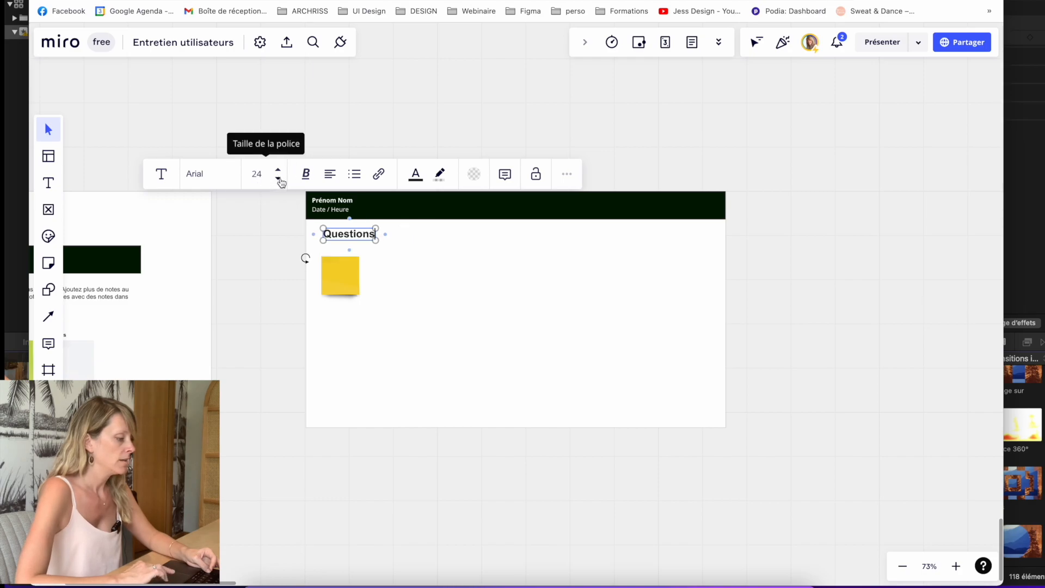
# Step: Reduce the "Questions" heading to size 14 and position it directly above the dark yellow sticky note
pyautogui.click(278, 180)
pyautogui.click(278, 181)
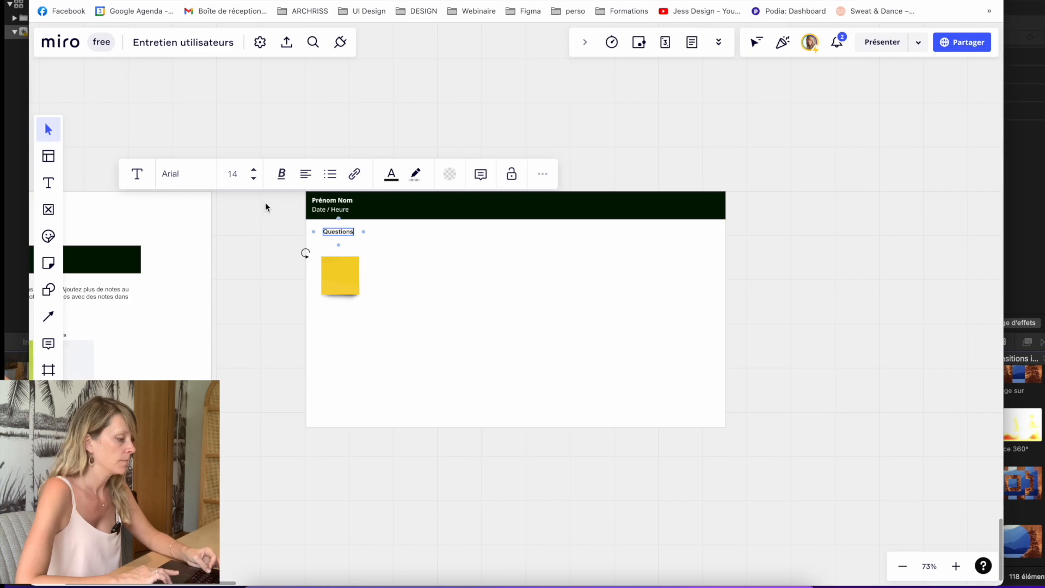
pyautogui.scroll(5, 341, 236)
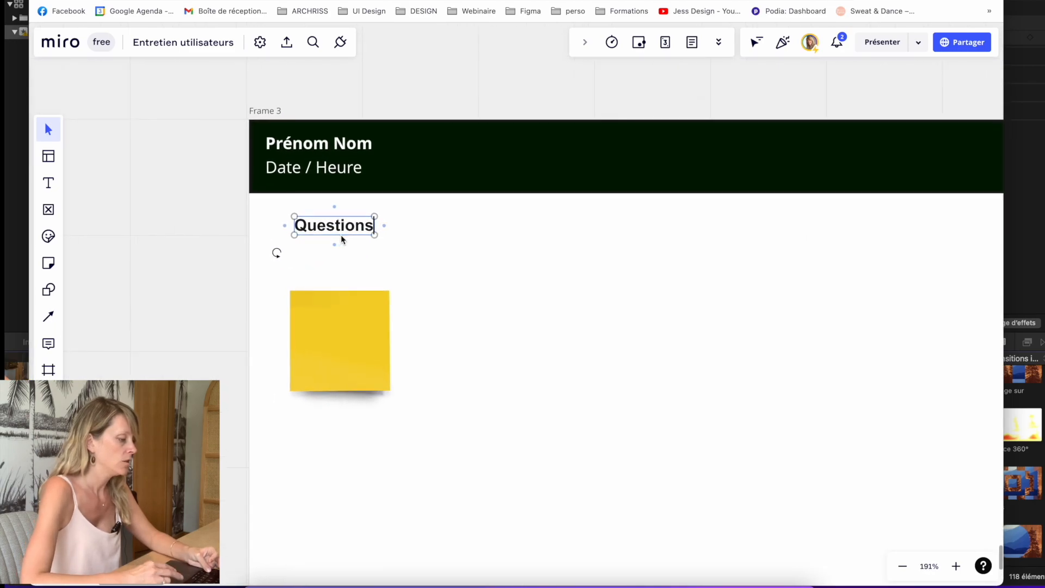
pyautogui.click(312, 229)
pyautogui.moveTo(311, 228); pyautogui.dragTo(304, 268)
pyautogui.scroll(-3, 314, 268)
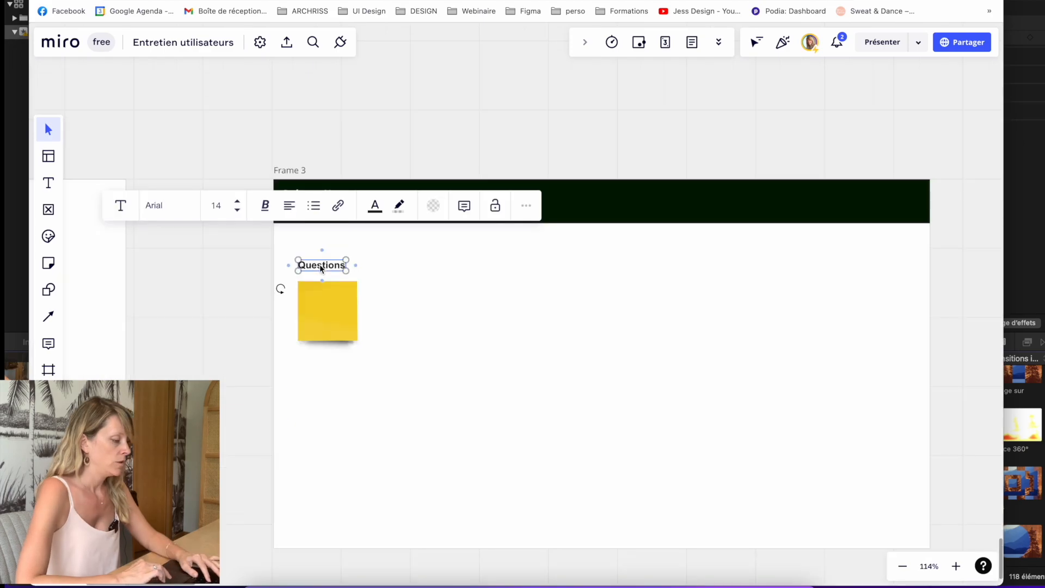
# Step: Duplicate the "Questions" heading to the right on the same line and change its text to "Réponses"
pyautogui.press('super+d')
pyautogui.moveTo(389, 266); pyautogui.dragTo(467, 269)
pyautogui.write('Réponses')
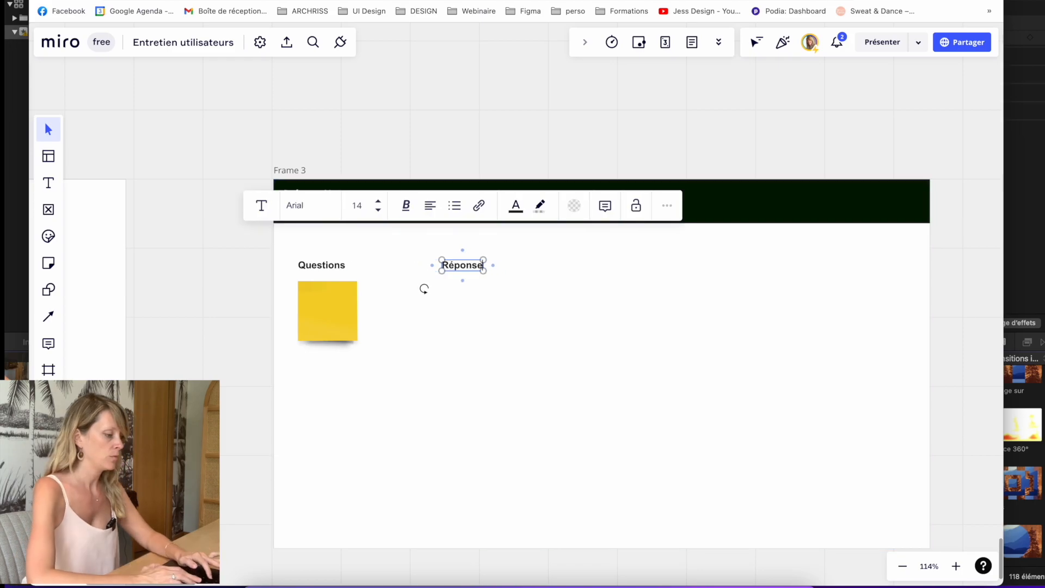
# Step: Duplicate the dark yellow sticky note under the "Réponses" heading and shrink the copy to a smaller note
pyautogui.click(329, 308)
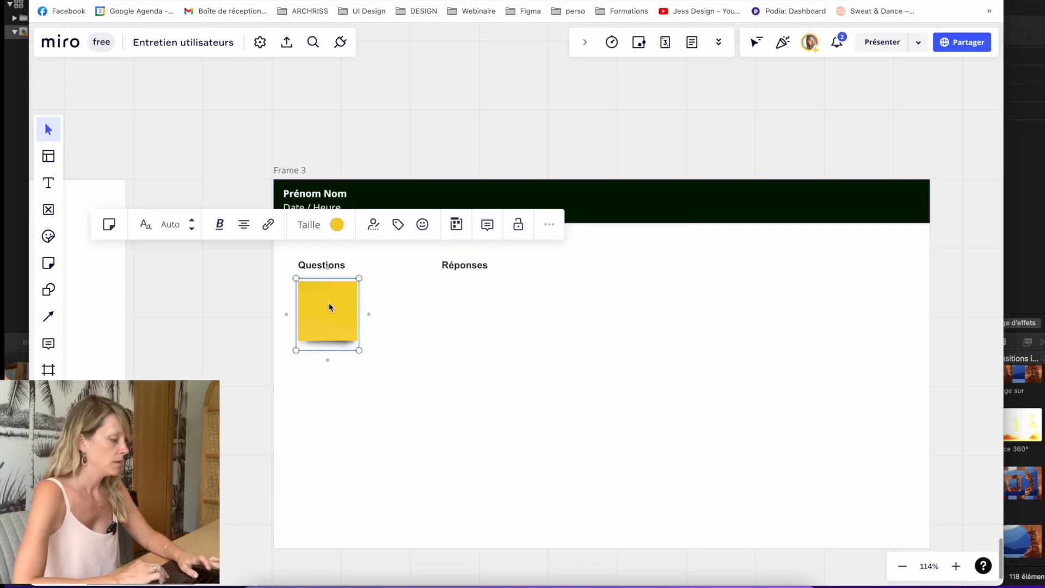
pyautogui.press('super+d')
pyautogui.moveTo(406, 308); pyautogui.dragTo(472, 313)
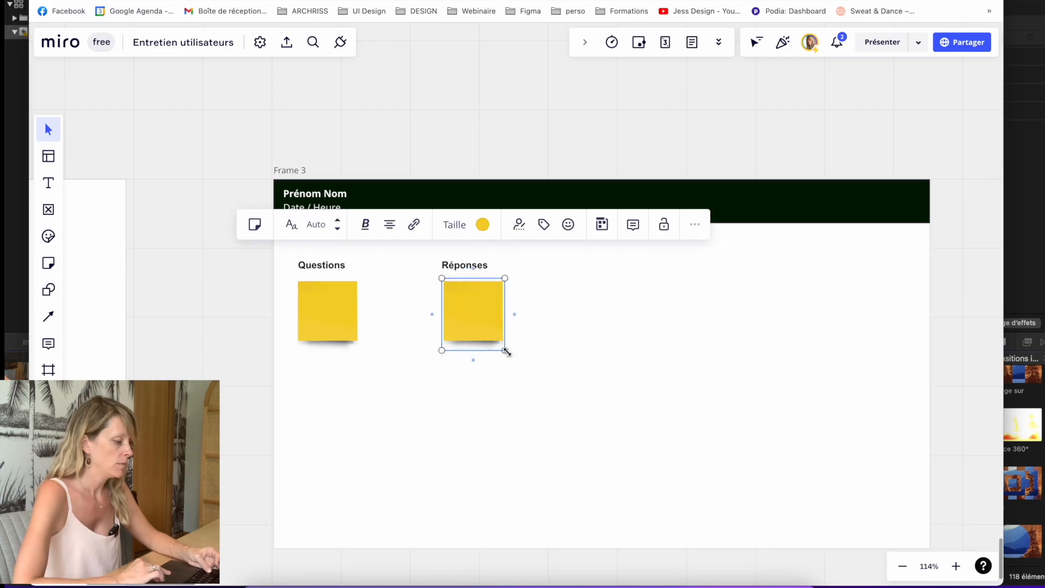
pyautogui.moveTo(506, 352); pyautogui.dragTo(462, 311)
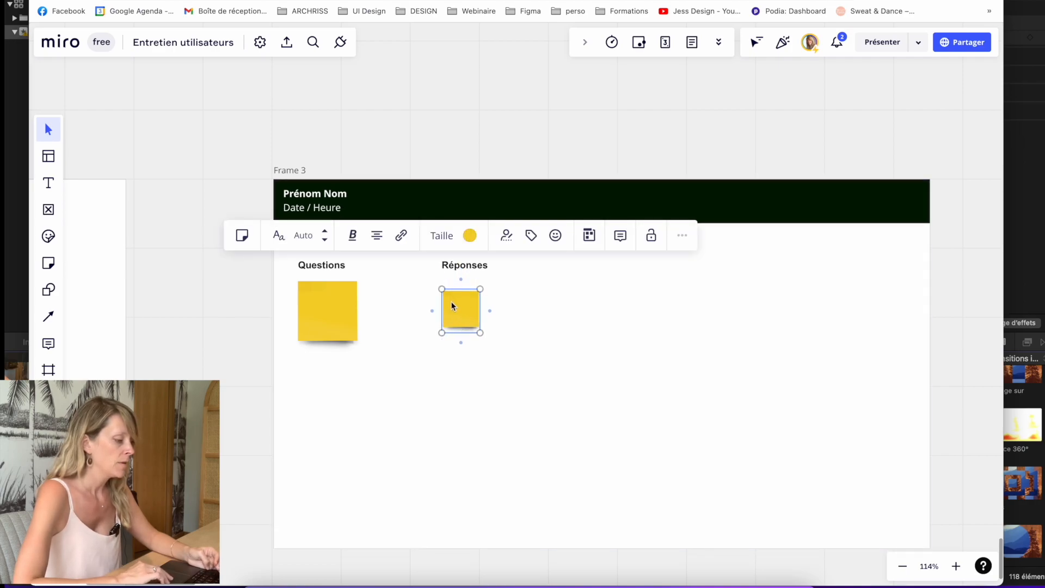
# Step: Change the fill of the small sticky note under "Réponses" to light yellow
pyautogui.scroll(10, 471, 321)
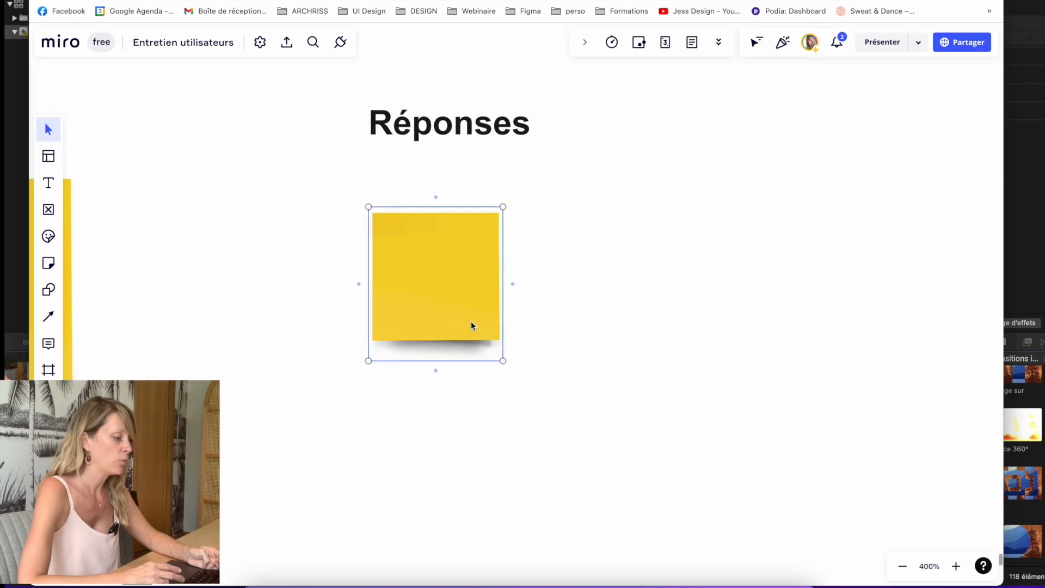
pyautogui.scroll(-8, 471, 322)
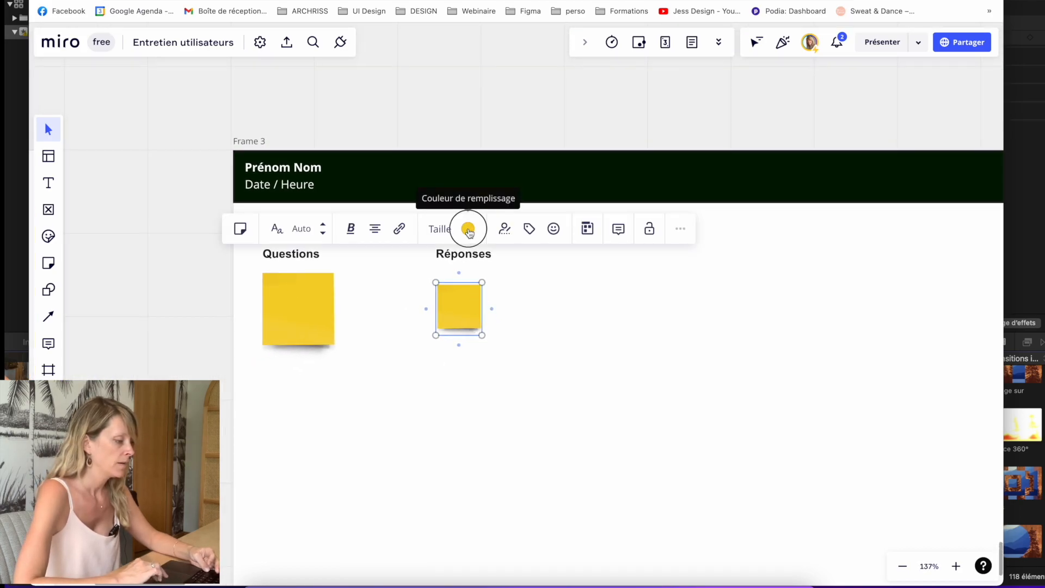
pyautogui.click(467, 229)
pyautogui.click(456, 262)
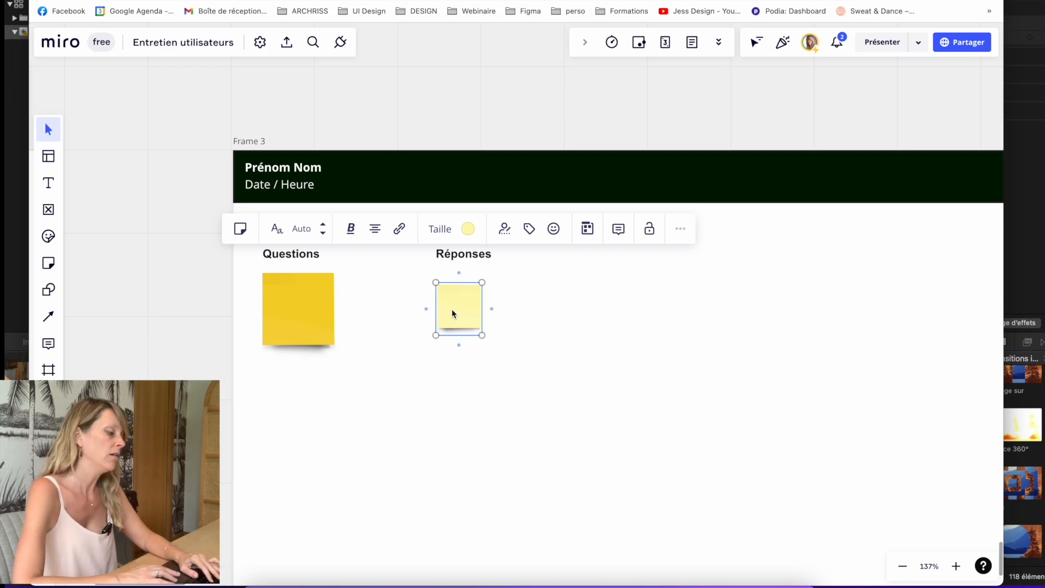
pyautogui.scroll(-3, 452, 314)
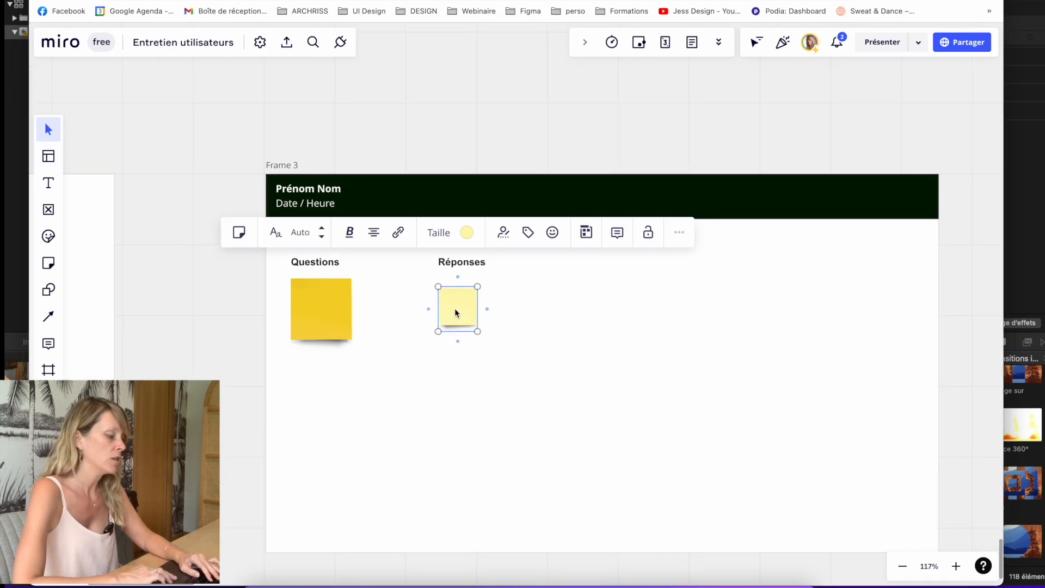
# Step: Duplicate the light yellow note repeatedly to make a horizontal row of eight notes under "Réponses"
pyautogui.moveTo(455, 311); pyautogui.dragTo(369, 327)
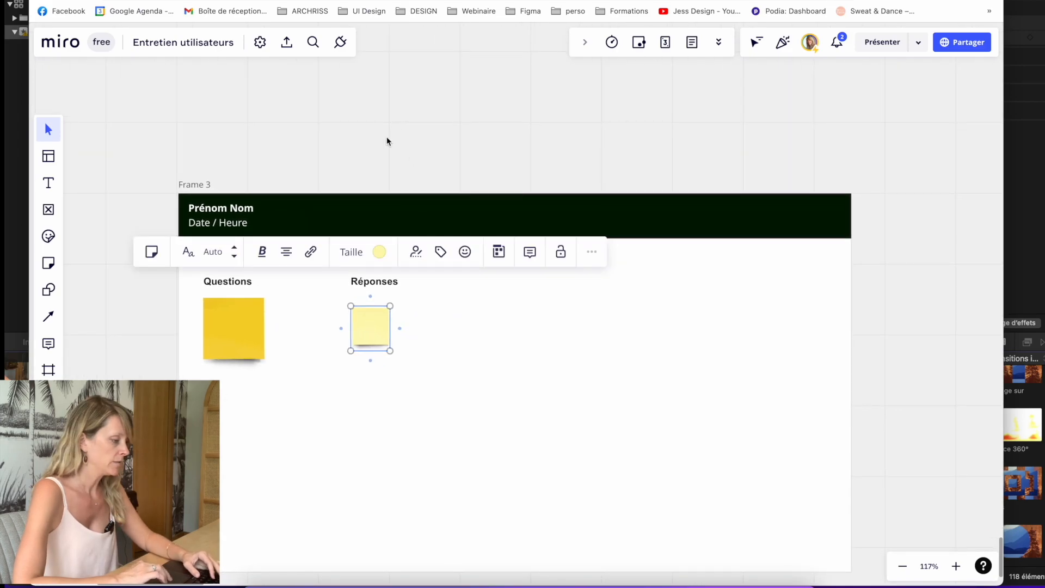
pyautogui.click(386, 155)
pyautogui.click(374, 335)
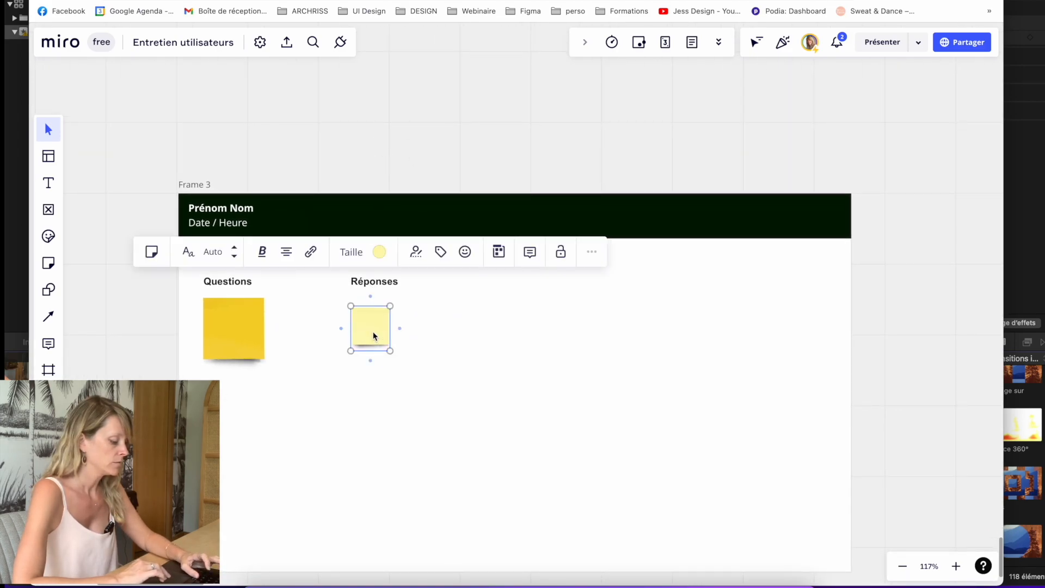
pyautogui.press('super+d')
pyautogui.press('super+d')
pyautogui.press('super+d')
pyautogui.press('super+d')
pyautogui.press('super+d')
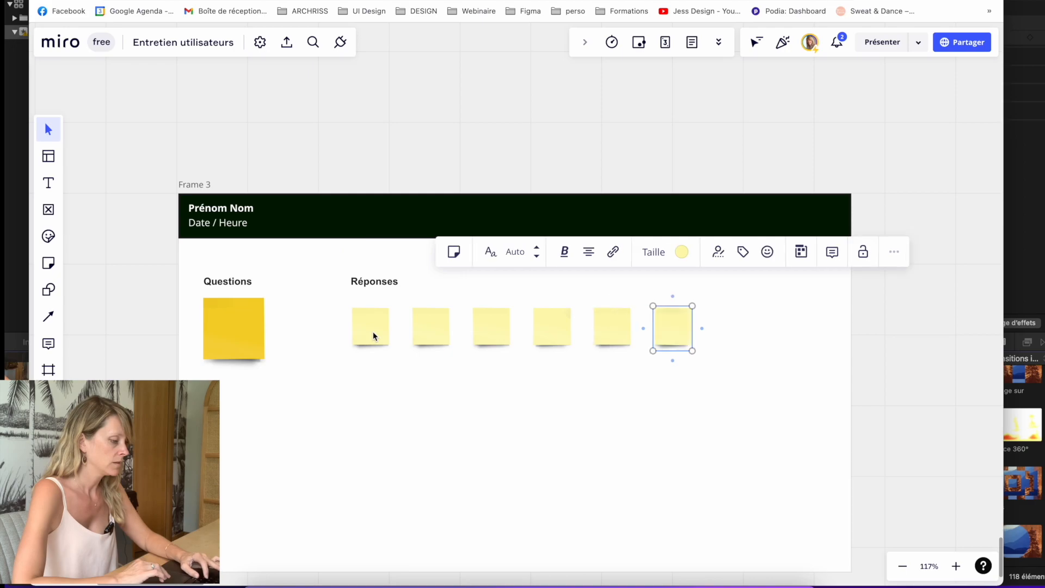
pyautogui.press('super+d')
pyautogui.press('super+d')
# Step: Try to continue the answer notes with four more duplicates on a second row beneath the first
pyautogui.press('super+d')
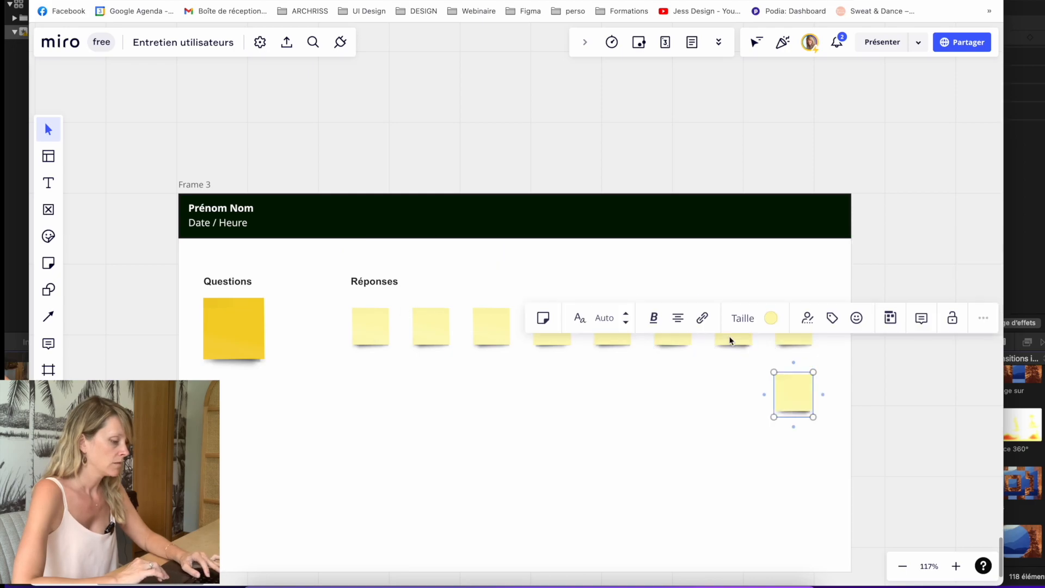
pyautogui.hscroll(5, 730, 341)
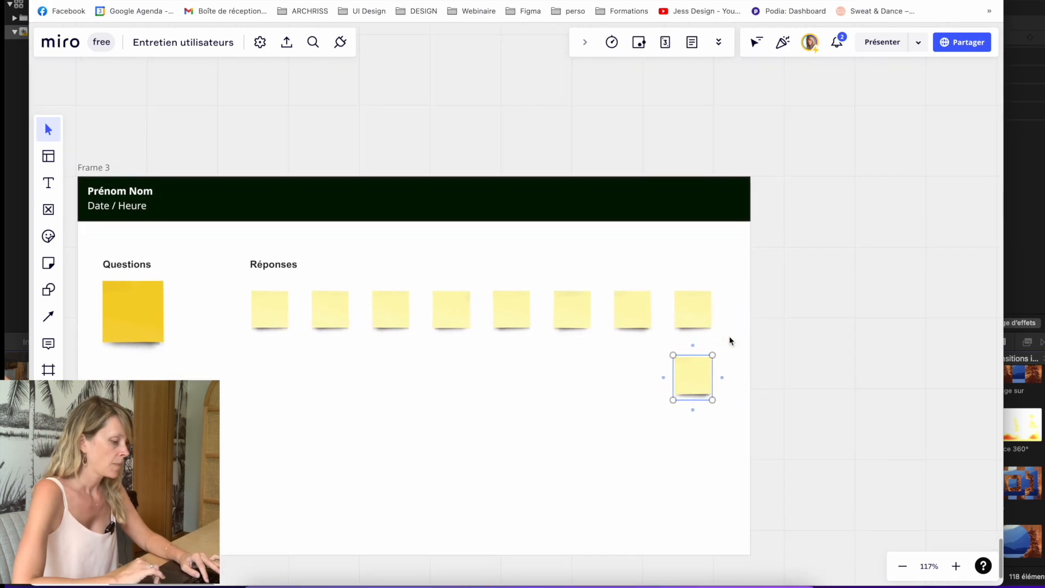
pyautogui.press('super+d')
pyautogui.press('super+d')
pyautogui.press('super+d')
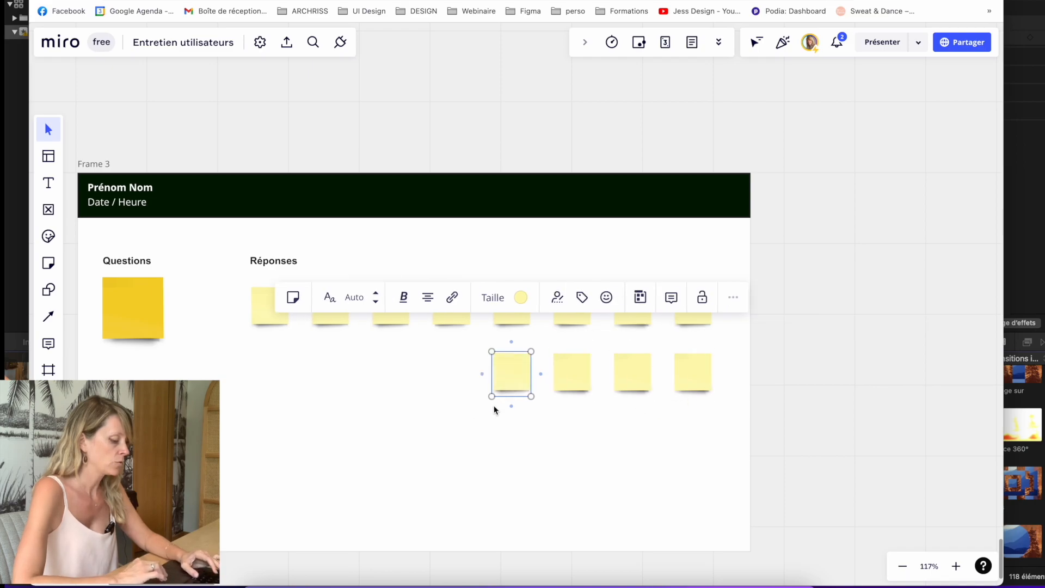
# Step: Delete the four light yellow notes on the second row
pyautogui.press('BackSpace')
pyautogui.click(570, 384)
pyautogui.press('BackSpace')
pyautogui.click(640, 372)
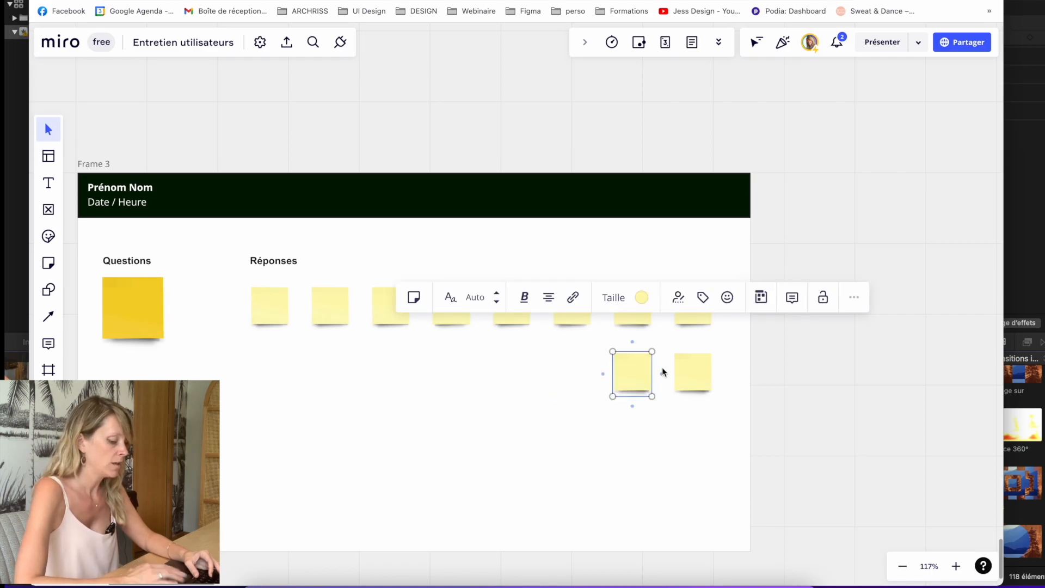
pyautogui.press('BackSpace')
pyautogui.click(696, 369)
pyautogui.press('BackSpace')
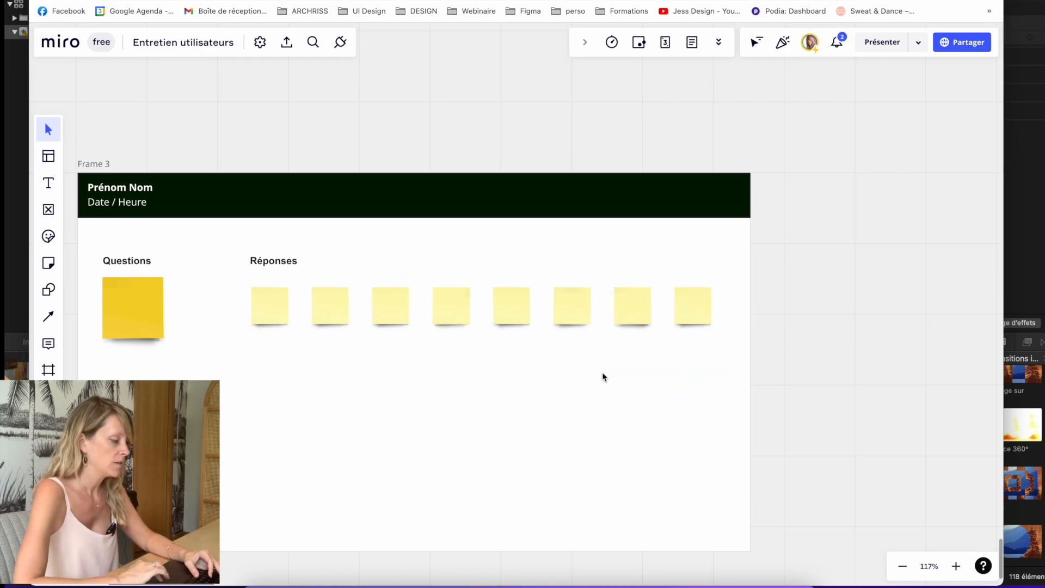
# Step: Widen the interview frame to the right, to about one and a half times its width
pyautogui.scroll(-5, 542, 366)
pyautogui.click(243, 229)
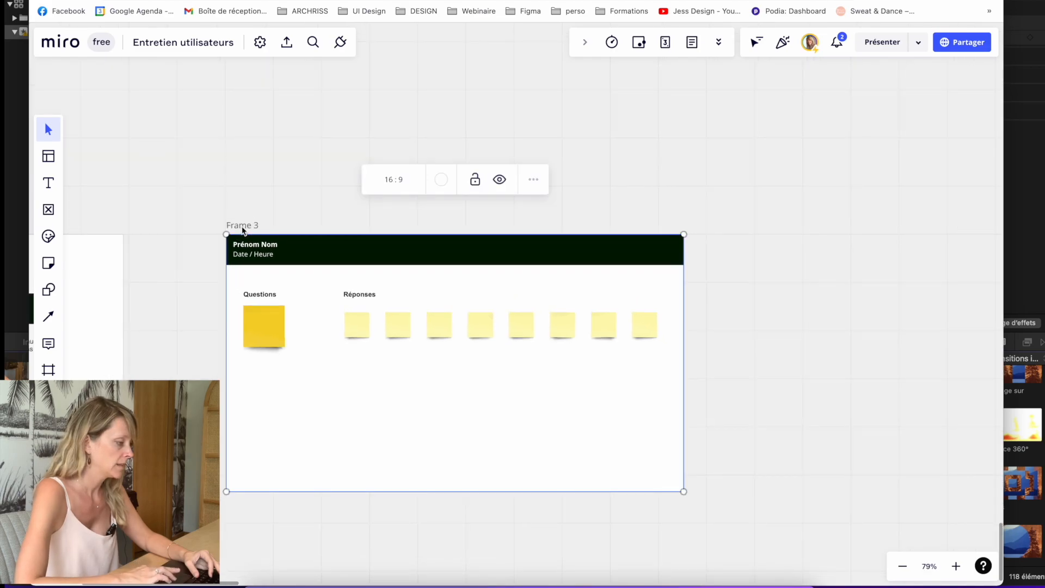
pyautogui.moveTo(696, 295); pyautogui.dragTo(930, 295)
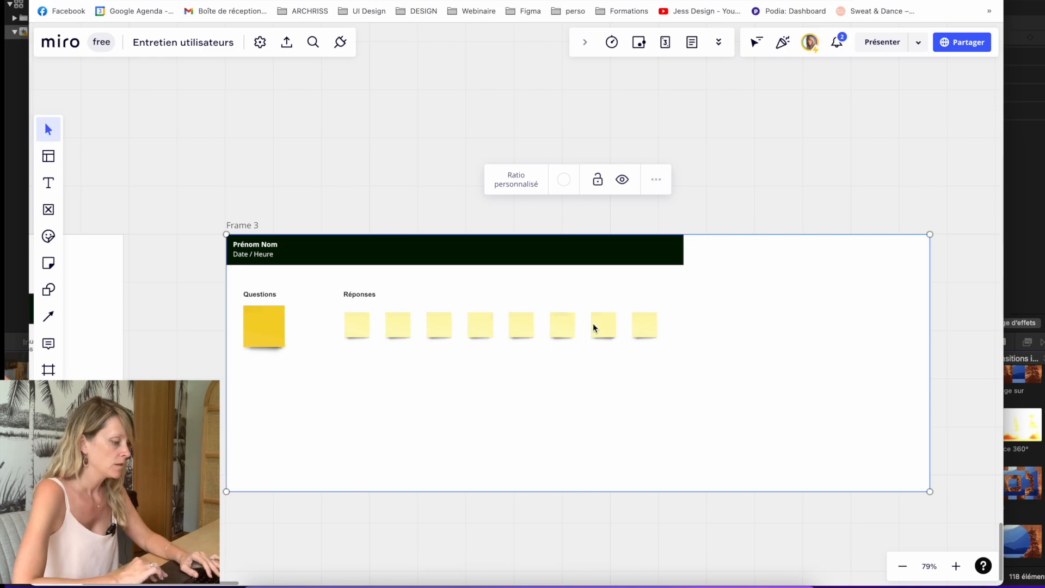
# Step: Add two more light yellow notes at the end of the answer row and stretch the dark banner to the full frame width
pyautogui.click(649, 328)
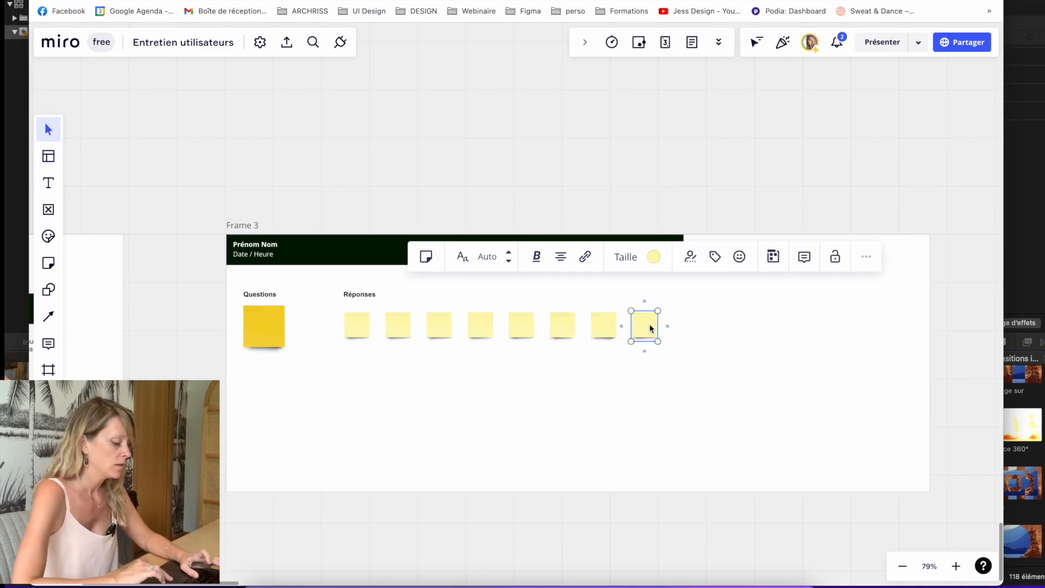
pyautogui.press('Tab')
pyautogui.press('Tab')
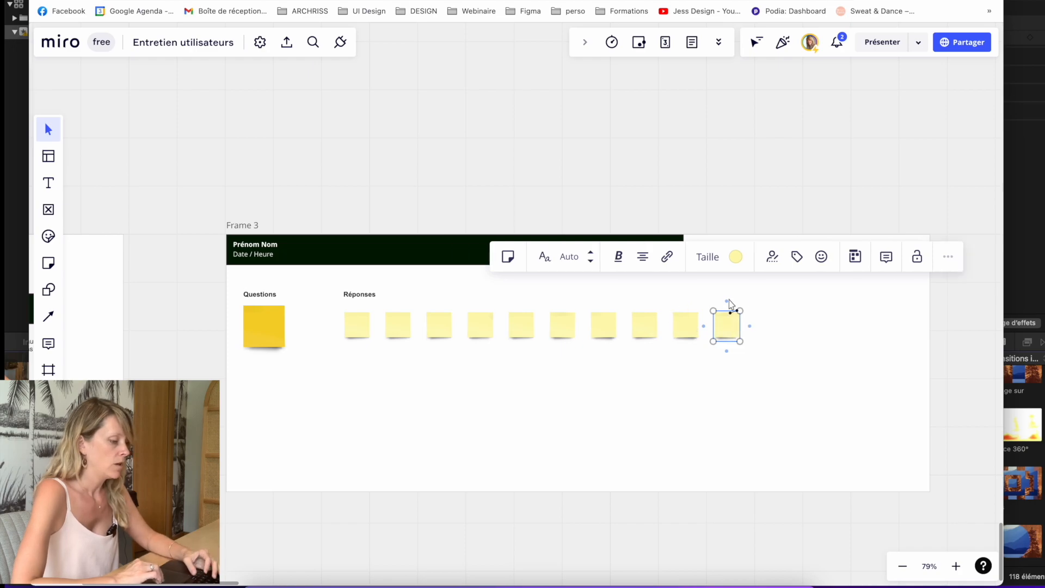
pyautogui.click(421, 252)
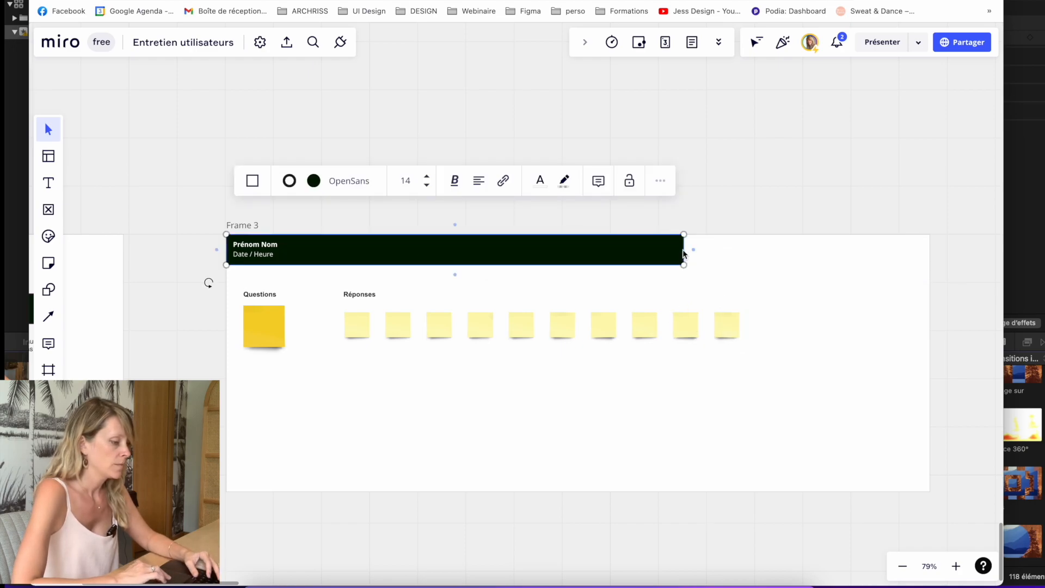
pyautogui.moveTo(683, 253); pyautogui.dragTo(931, 258)
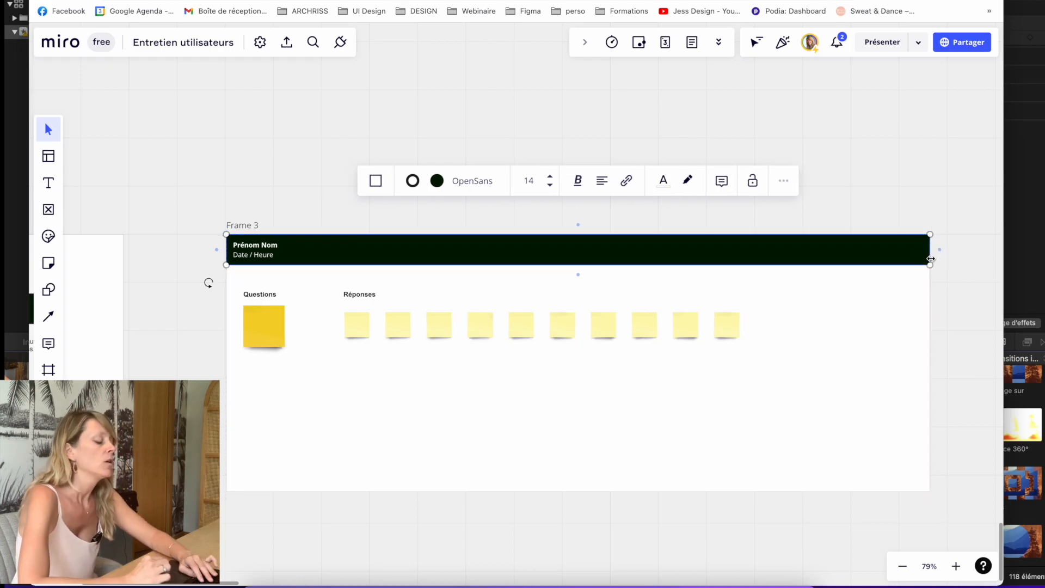
# Step: Duplicate the "Réponses" heading to the right of the answer row and change its text to "Notes"
pyautogui.click(358, 298)
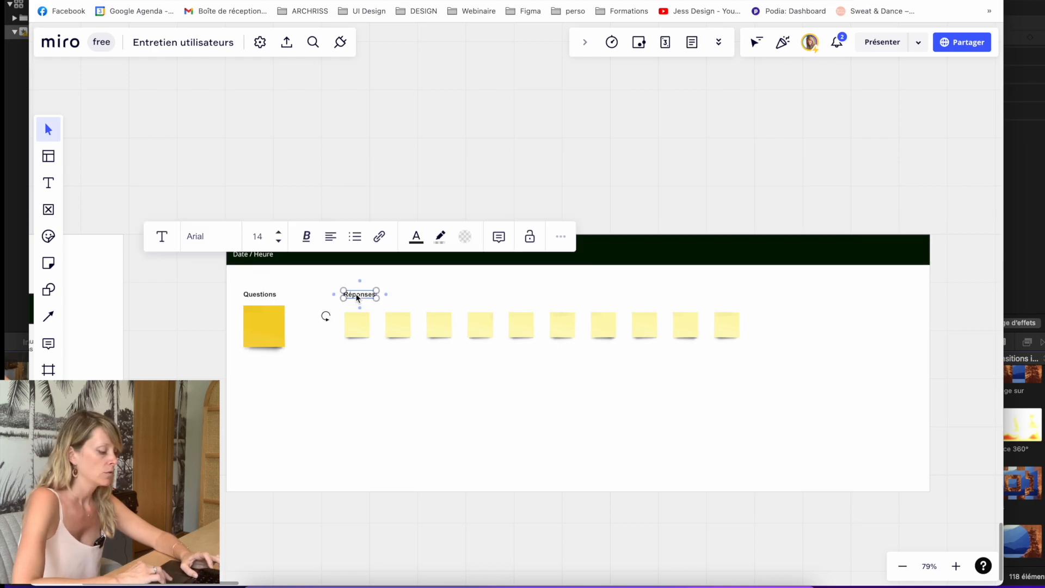
pyautogui.press('super+d')
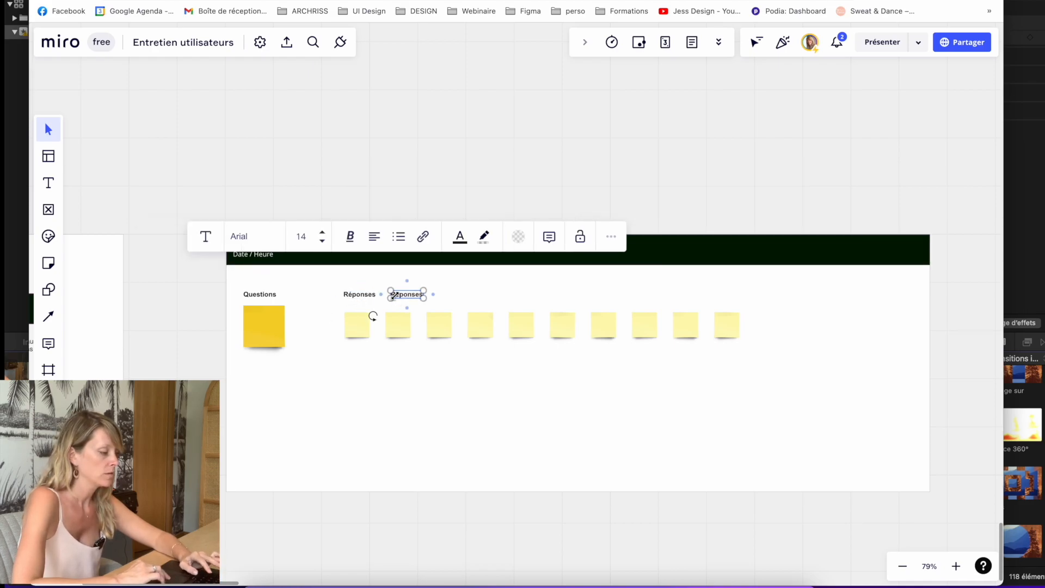
pyautogui.moveTo(405, 298); pyautogui.dragTo(816, 299)
pyautogui.doubleClick(815, 295)
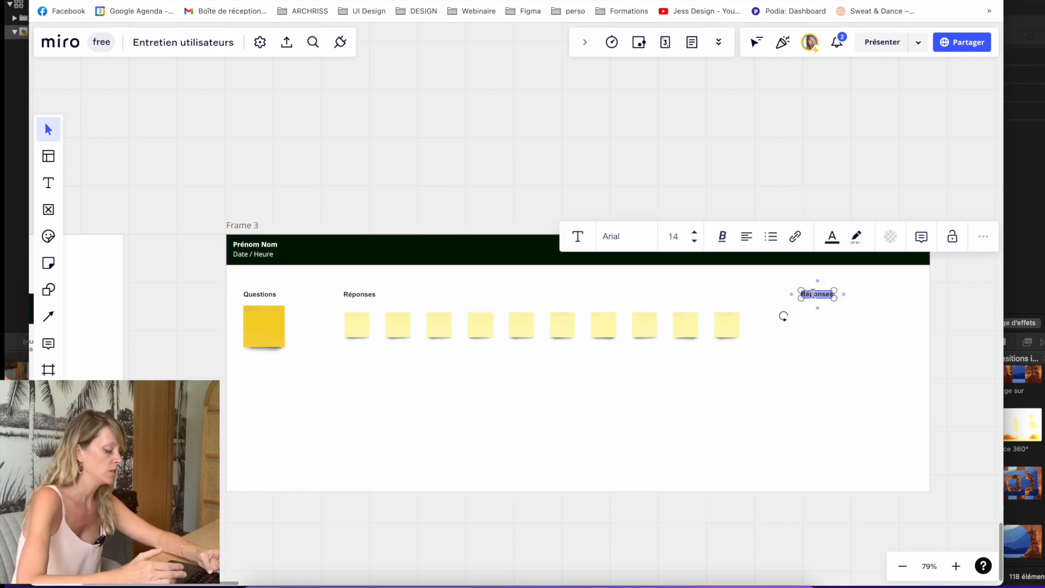
pyautogui.write('Notes')
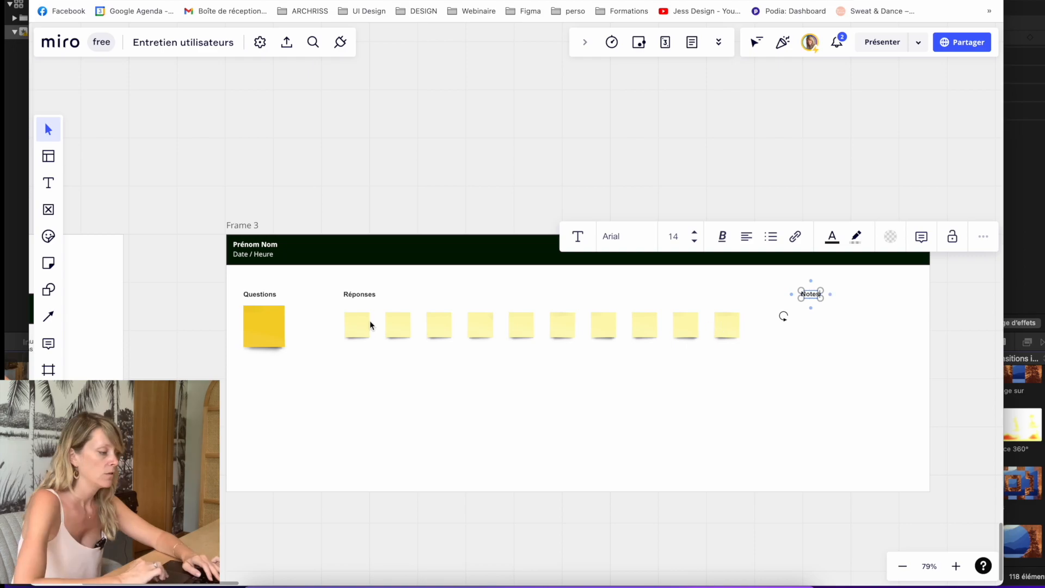
# Step: Copy the large dark yellow sticky note under the "Notes" heading and change the copy's fill to light grey
pyautogui.click(253, 337)
pyautogui.moveTo(309, 328); pyautogui.dragTo(809, 331)
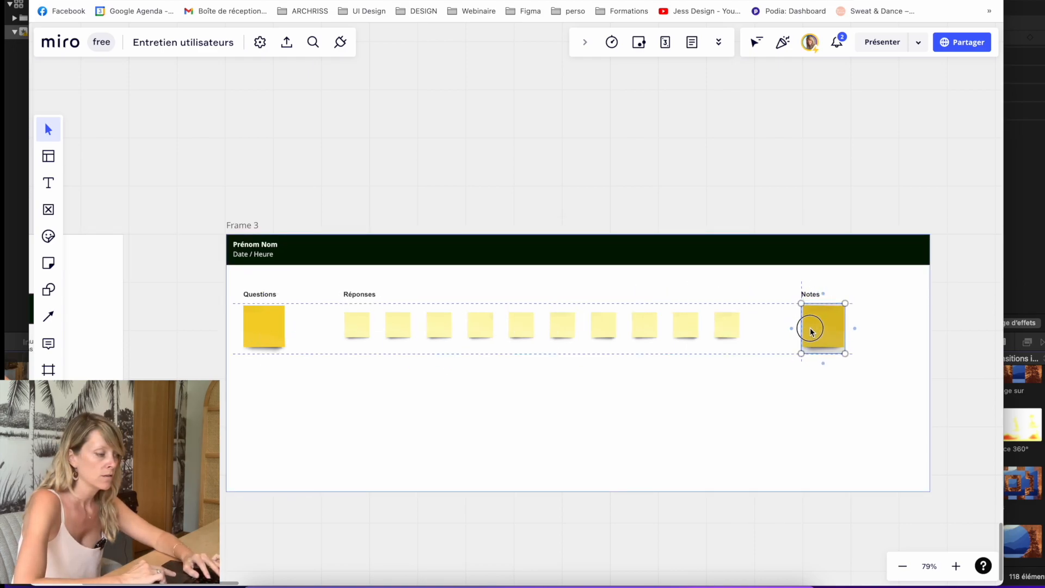
pyautogui.click(770, 249)
pyautogui.click(740, 287)
pyautogui.click(760, 381)
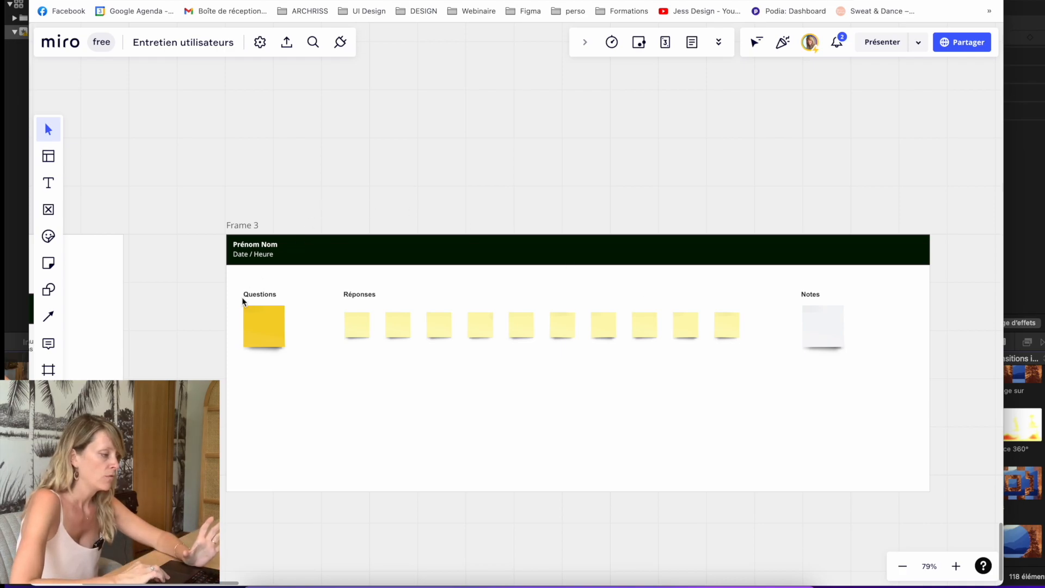
# Step: Duplicate the whole row of question, answer and notes stickies twice downward to make three rows
pyautogui.moveTo(237, 302); pyautogui.dragTo(870, 366)
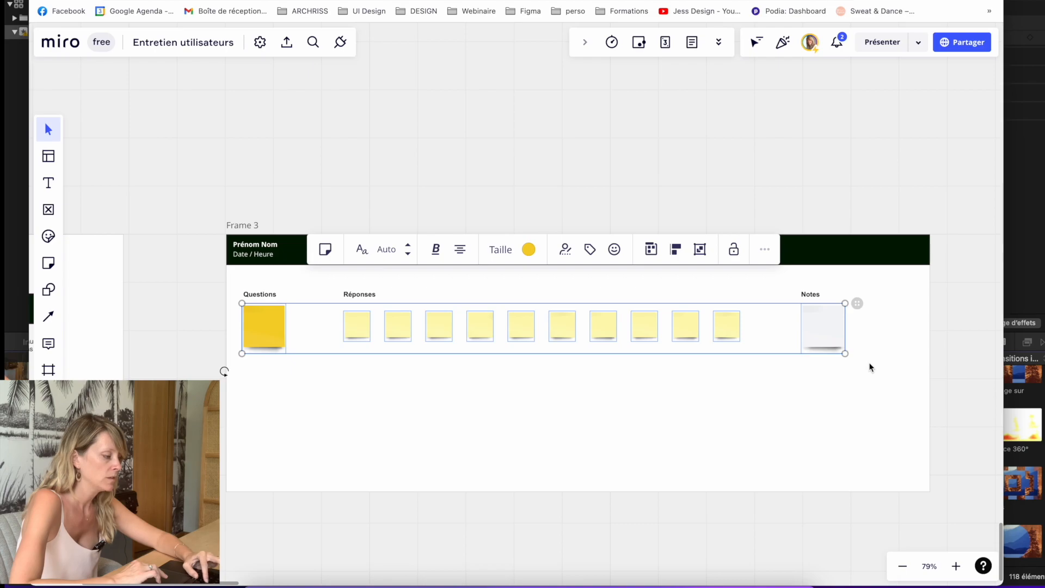
pyautogui.hotkey('ctrl', 'd')
pyautogui.hotkey('ctrl', 'd')
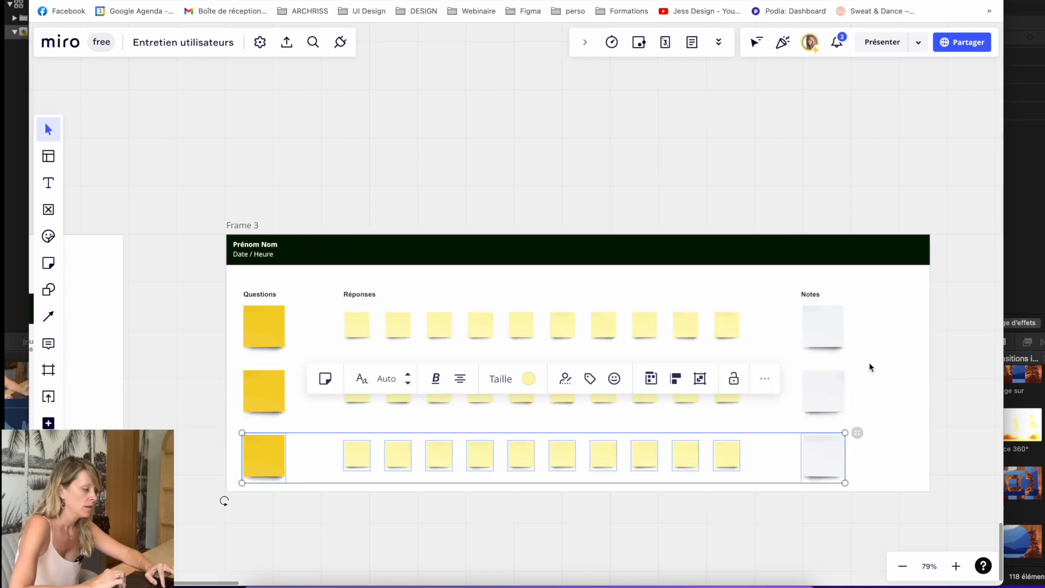
# Step: Extend the interview frame's lower edge downward to make room for more rows of sticky notes
pyautogui.click(239, 230)
pyautogui.scroll(-5, 396, 334)
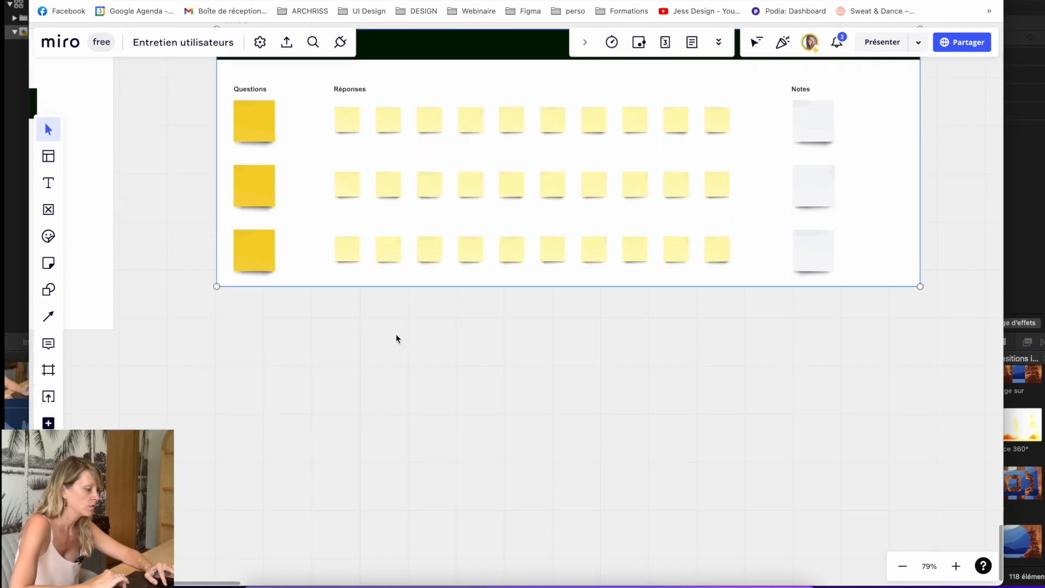
pyautogui.moveTo(353, 236); pyautogui.dragTo(324, 522)
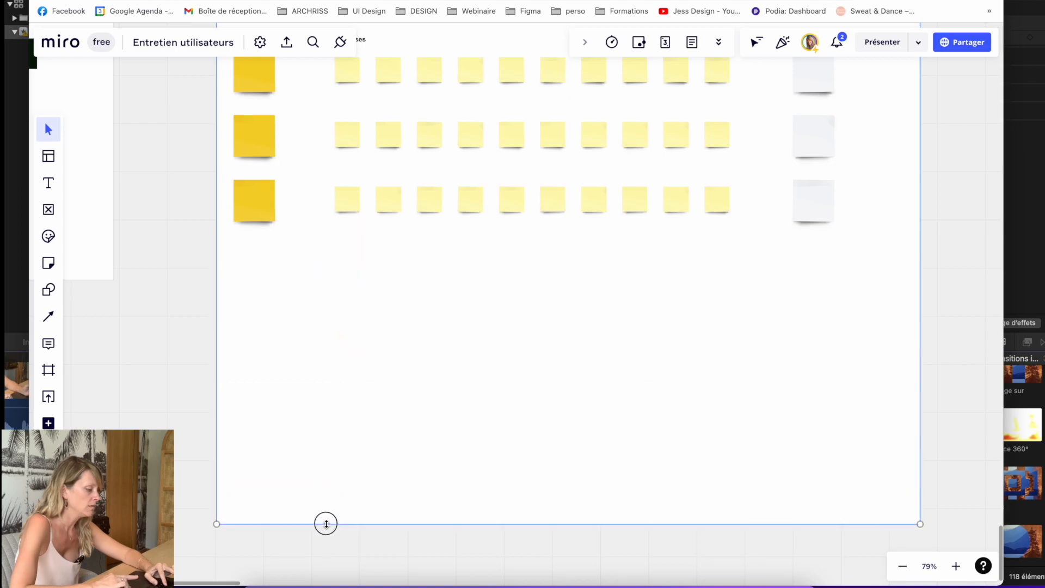
# Step: Duplicate the last row of stickies downward to make seven rows in the interview frame, and delete the extra copy beside it
pyautogui.scroll(6, 205, 354)
pyautogui.moveTo(204, 356); pyautogui.dragTo(849, 430)
pyautogui.hotkey('ctrl', 'd')
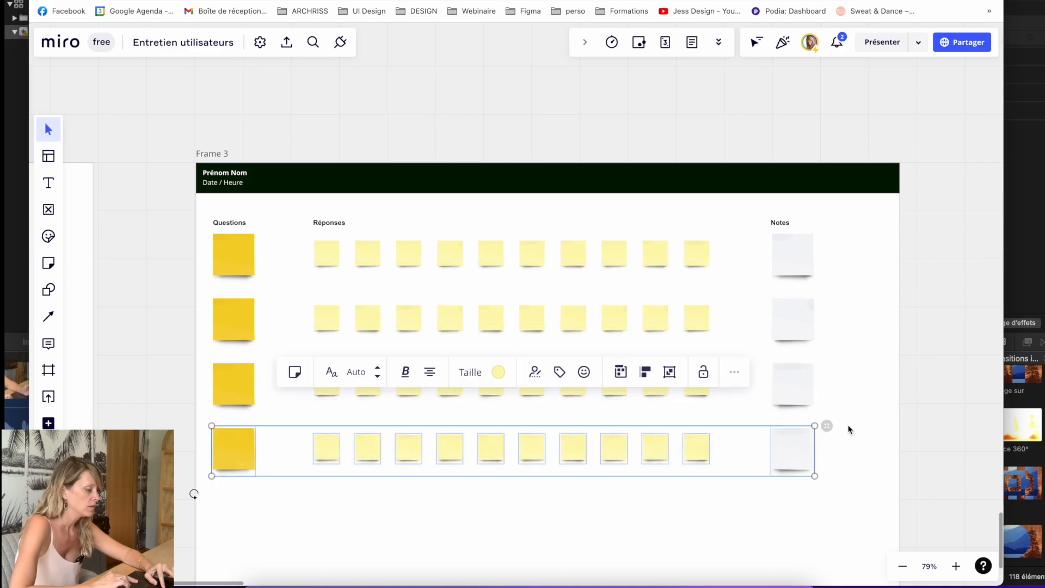
pyautogui.hotkey('ctrl', 'd')
pyautogui.hotkey('ctrl', 'd')
pyautogui.hotkey('ctrl', 'd')
pyautogui.hotkey('ctrl', 'd')
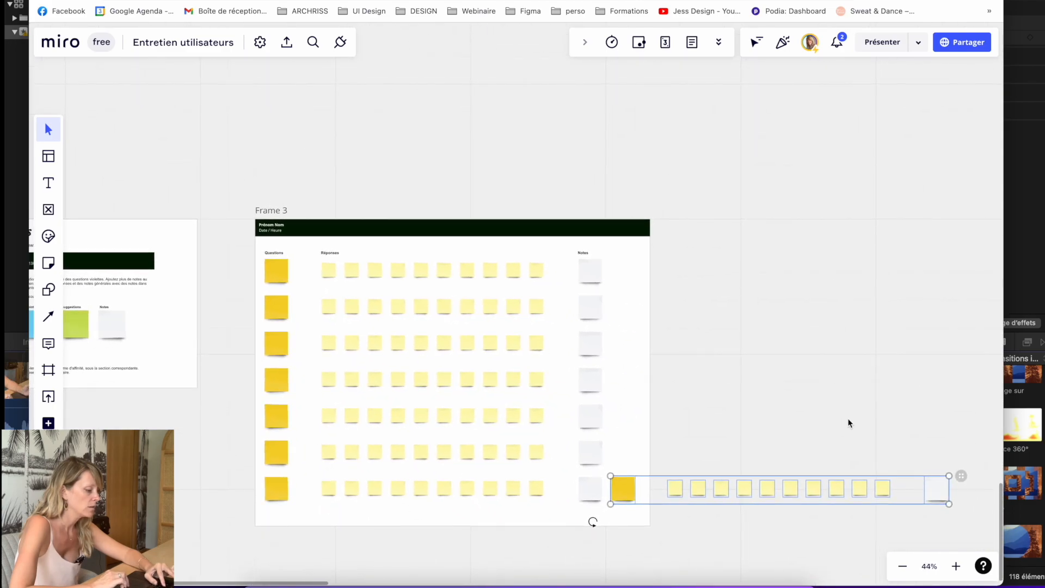
pyautogui.press('Delete')
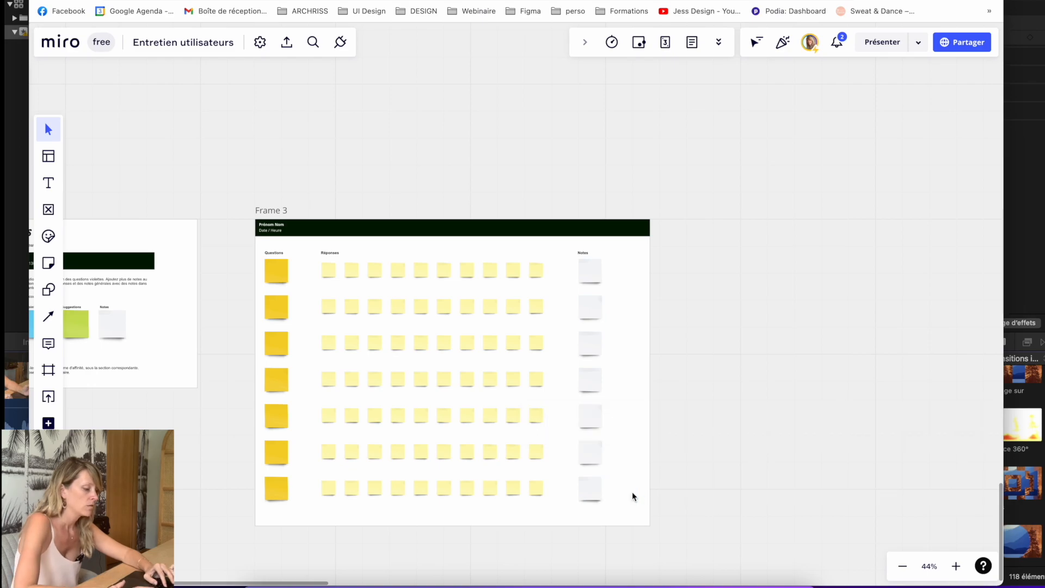
# Step: Extend the interview frame's lower edge downward and duplicate the last row of stickies twice to make nine rows
pyautogui.click(277, 212)
pyautogui.scroll(-5, 291, 282)
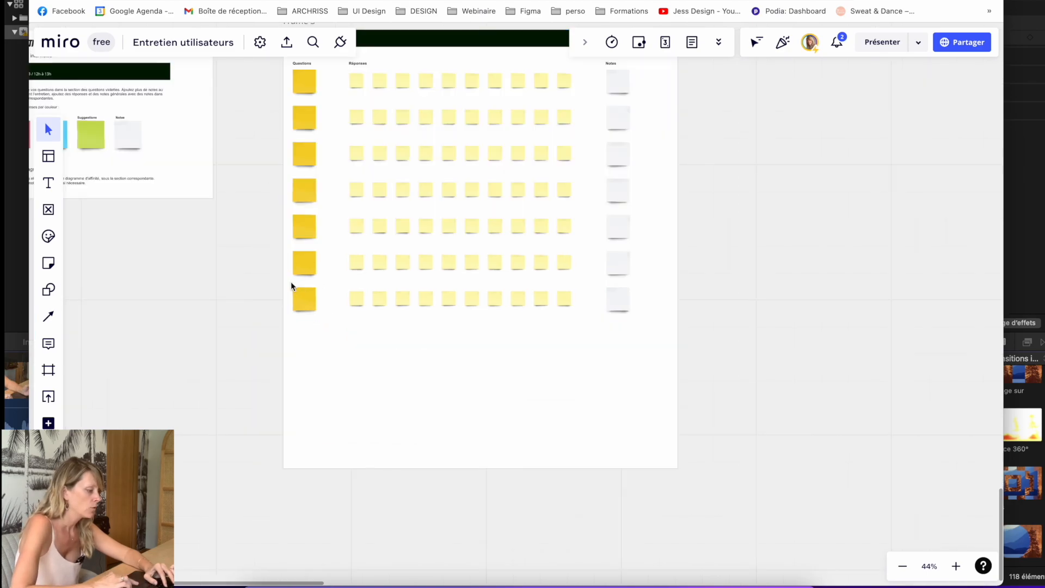
pyautogui.moveTo(291, 282); pyautogui.dragTo(642, 341)
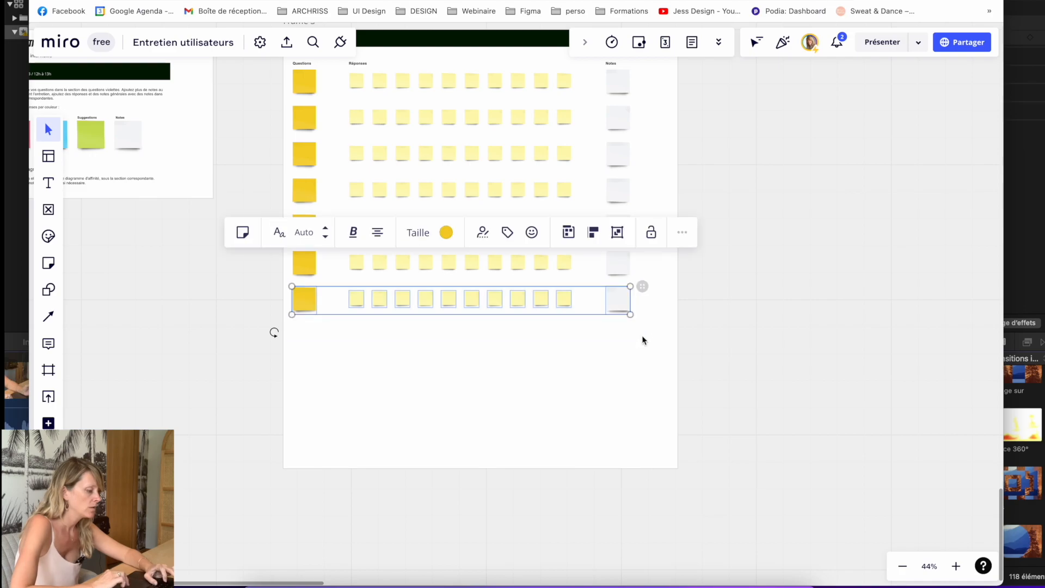
pyautogui.press('super+d')
pyautogui.press('super+d')
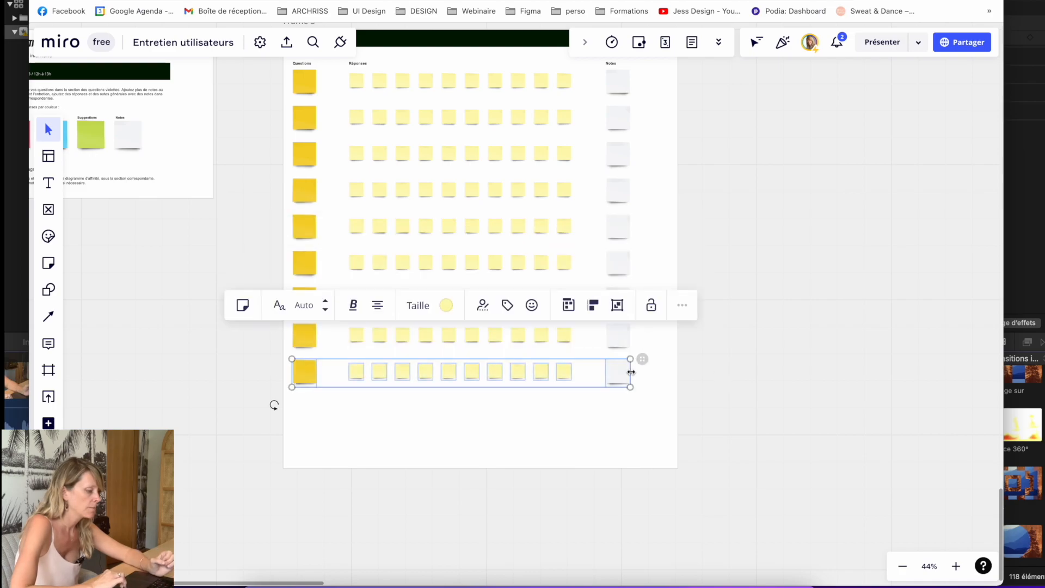
pyautogui.scroll(3, 631, 371)
pyautogui.click(706, 397)
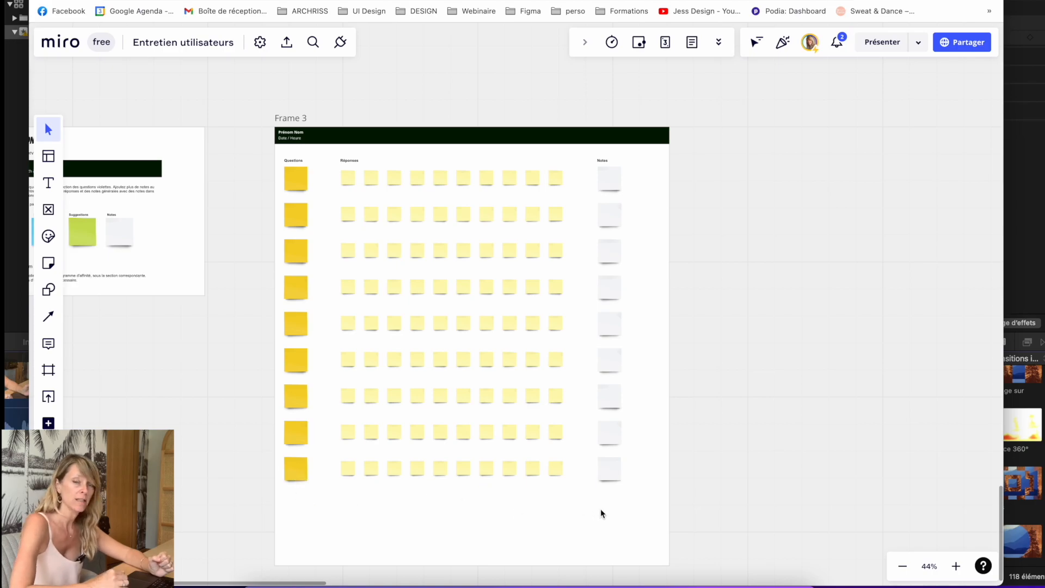
# Step: Duplicate the completed interview frame three times to its right to form a row of four interview frames
pyautogui.scroll(-3, 600, 510)
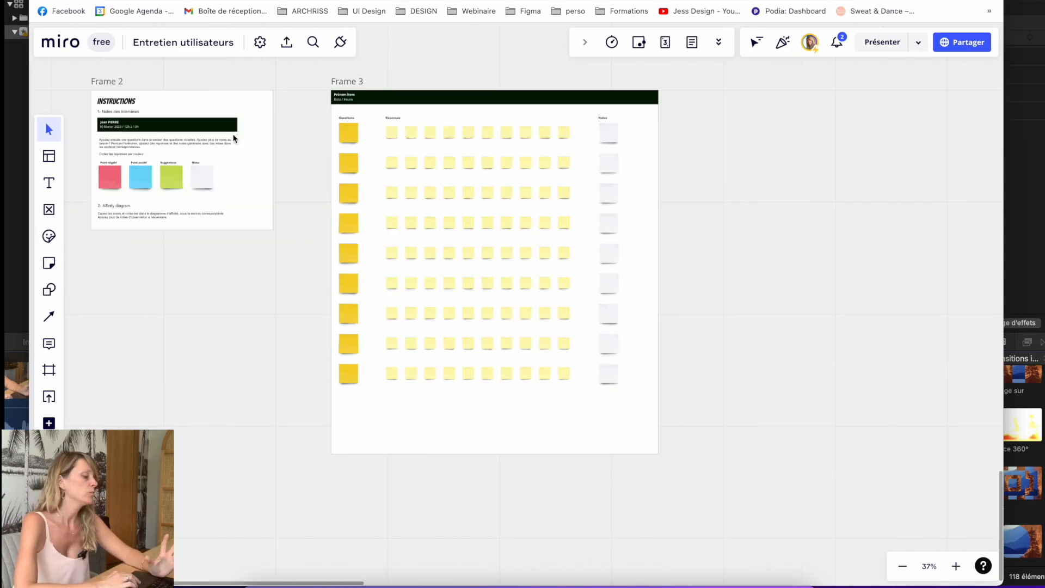
pyautogui.click(352, 86)
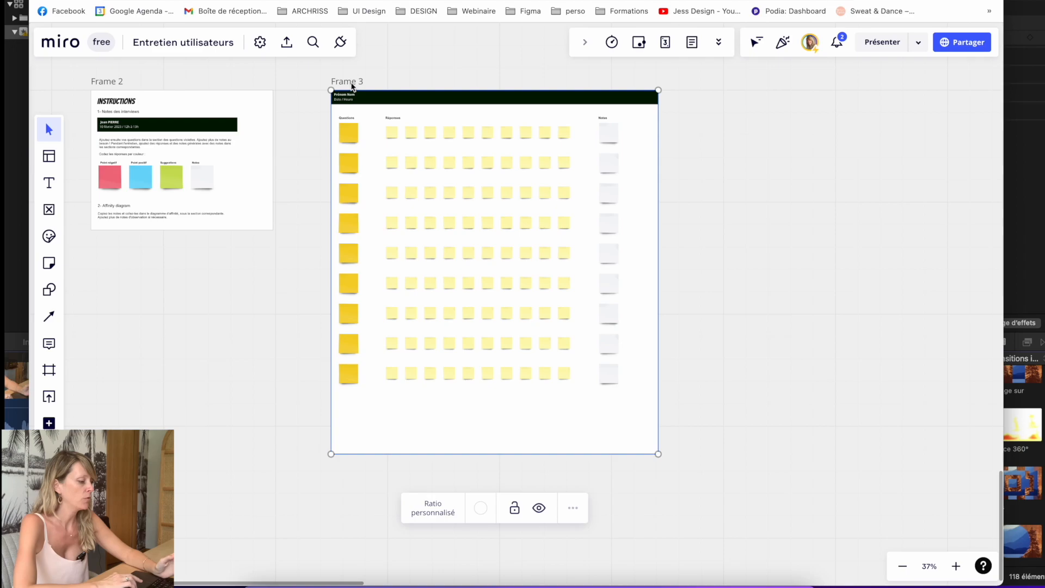
pyautogui.scroll(-5, 352, 86)
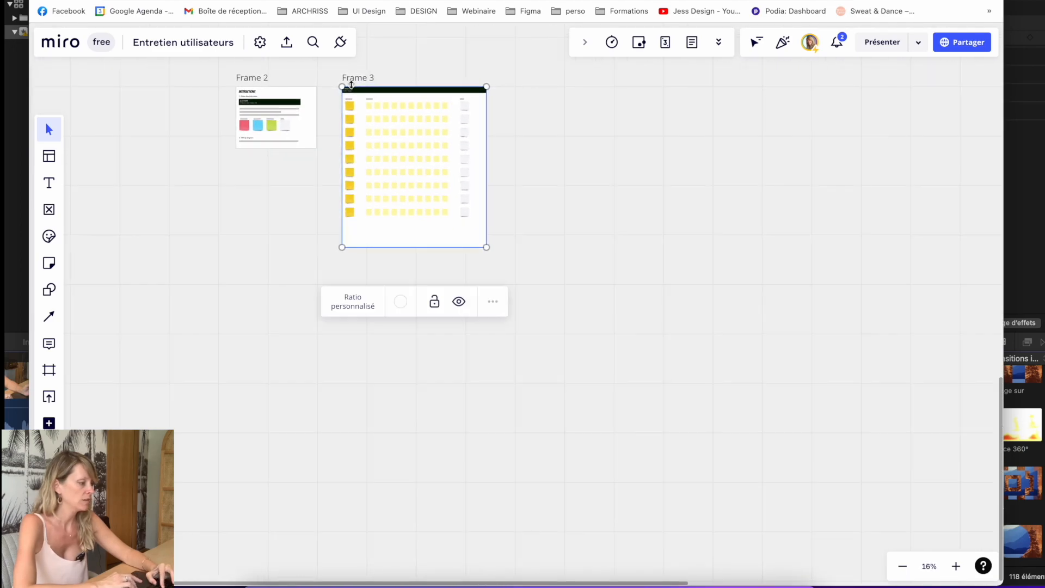
pyautogui.press('super+d')
pyautogui.press('super+d')
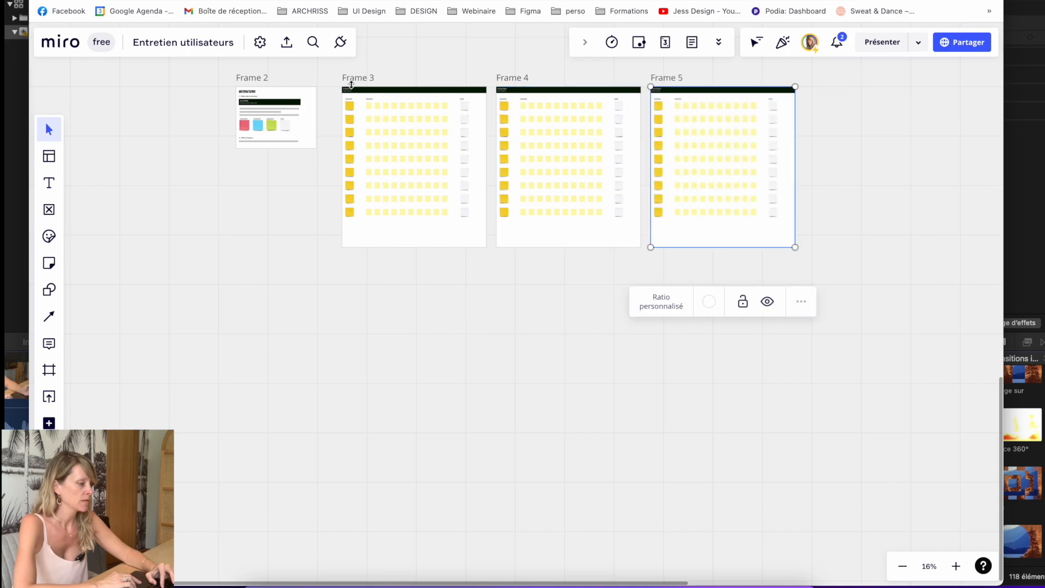
pyautogui.press('super+d')
# Step: Place a copy of the interview frame below the first one and duplicate it three times to form a second row of four
pyautogui.moveTo(350, 291); pyautogui.dragTo(351, 349)
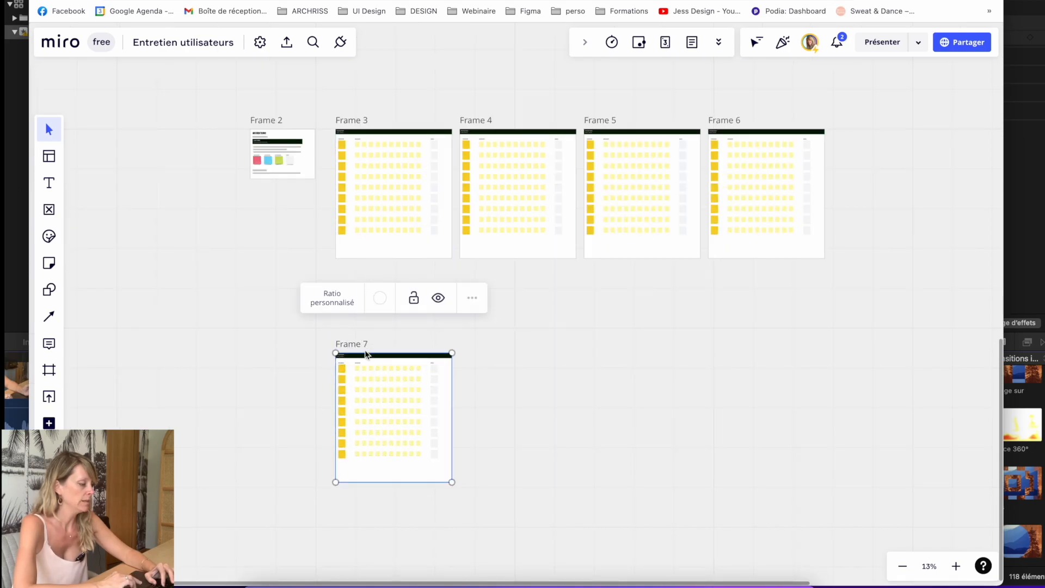
pyautogui.press('super+d')
pyautogui.press('super+d')
pyautogui.press('super+d')
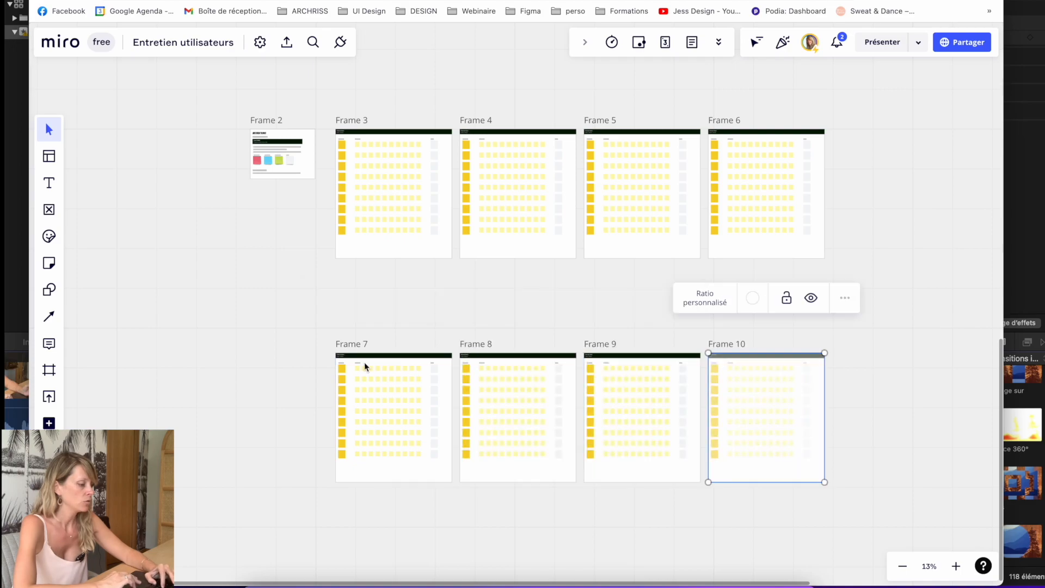
# Step: Add a tall, narrow empty frame in the free area to the right of the interview frames
pyautogui.hscroll(2, 416, 308)
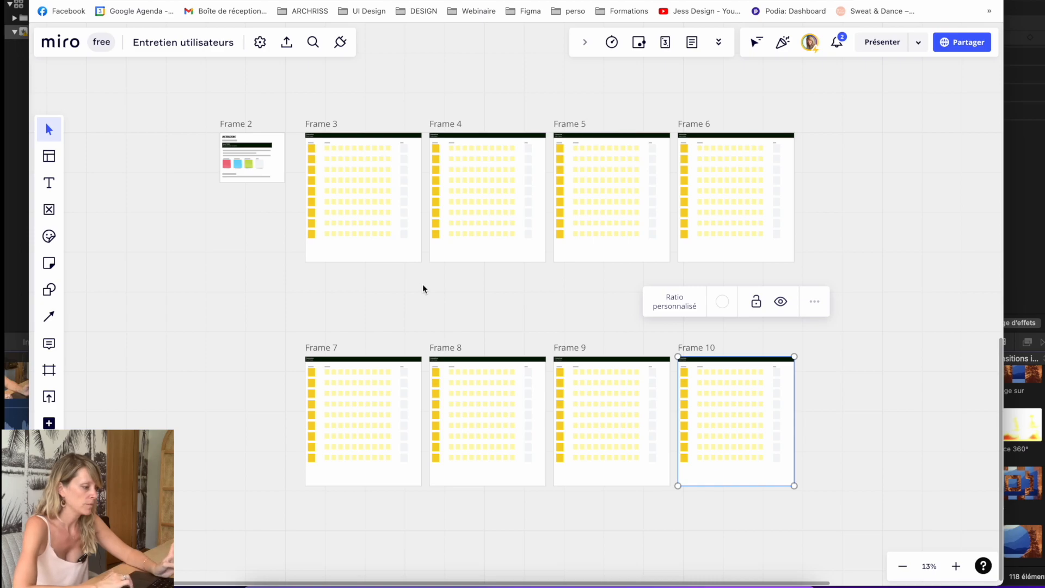
pyautogui.hscroll(4, 423, 289)
pyautogui.scroll(2, 423, 288)
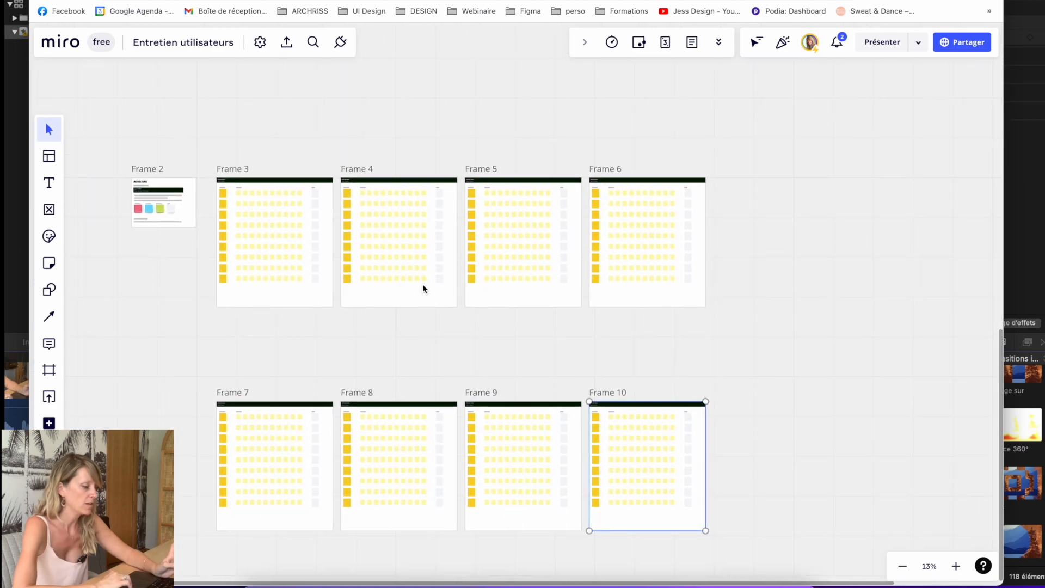
pyautogui.hscroll(3, 423, 284)
pyautogui.scroll(-2, 423, 284)
pyautogui.hscroll(8, 714, 261)
pyautogui.scroll(1, 714, 261)
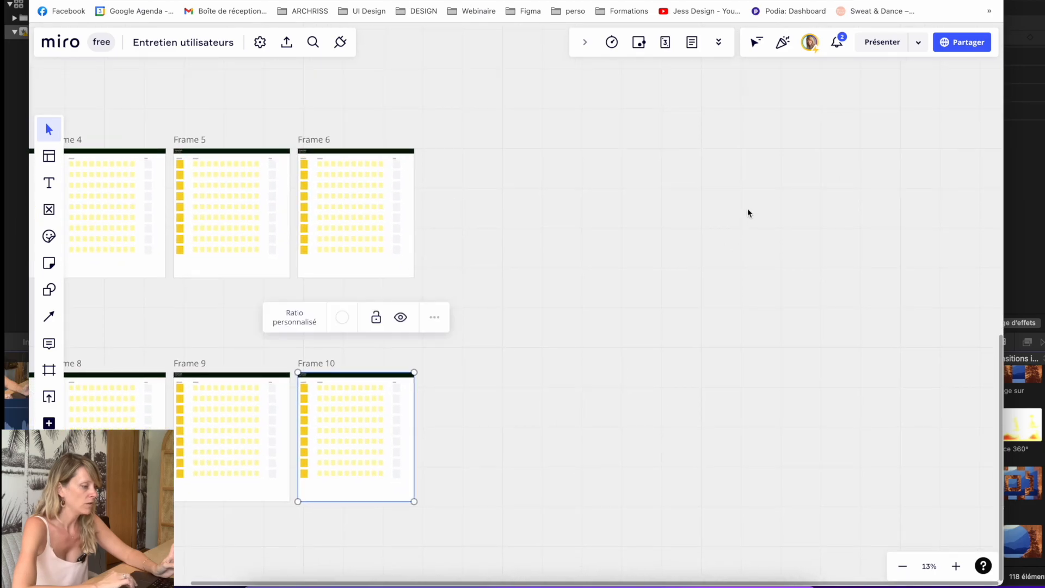
pyautogui.hscroll(3, 720, 191)
pyautogui.scroll(5, 720, 191)
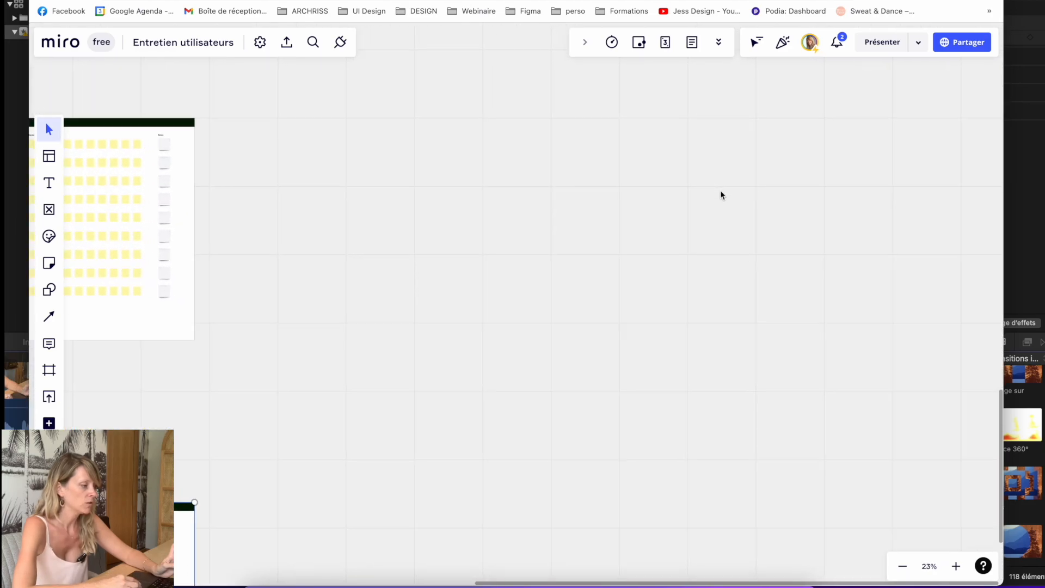
pyautogui.hscroll(2, 720, 195)
pyautogui.scroll(-1, 720, 195)
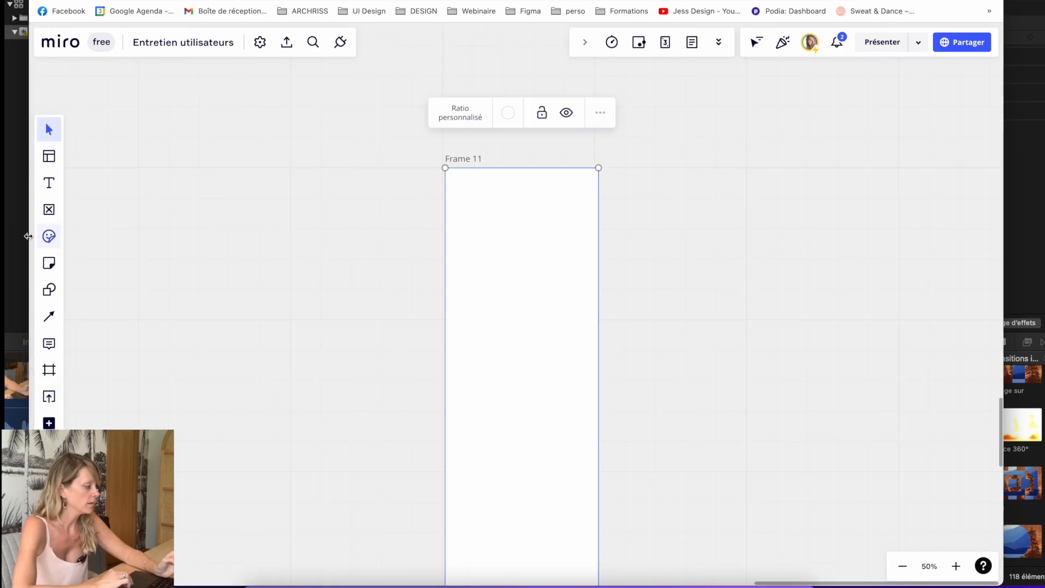
# Step: Place a red sticky note near the upper-left corner of the new tall frame
pyautogui.click(51, 268)
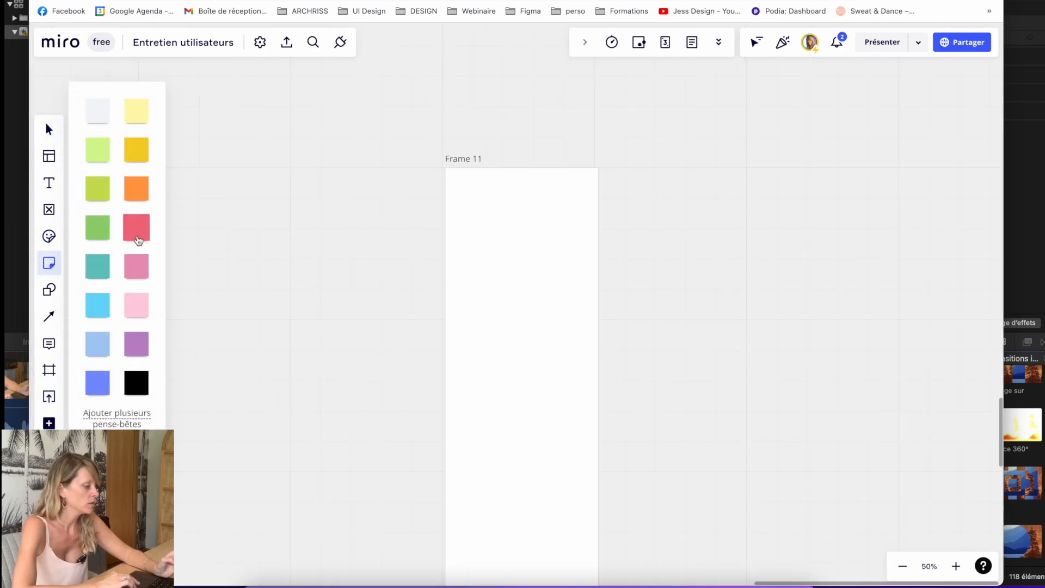
pyautogui.click(137, 228)
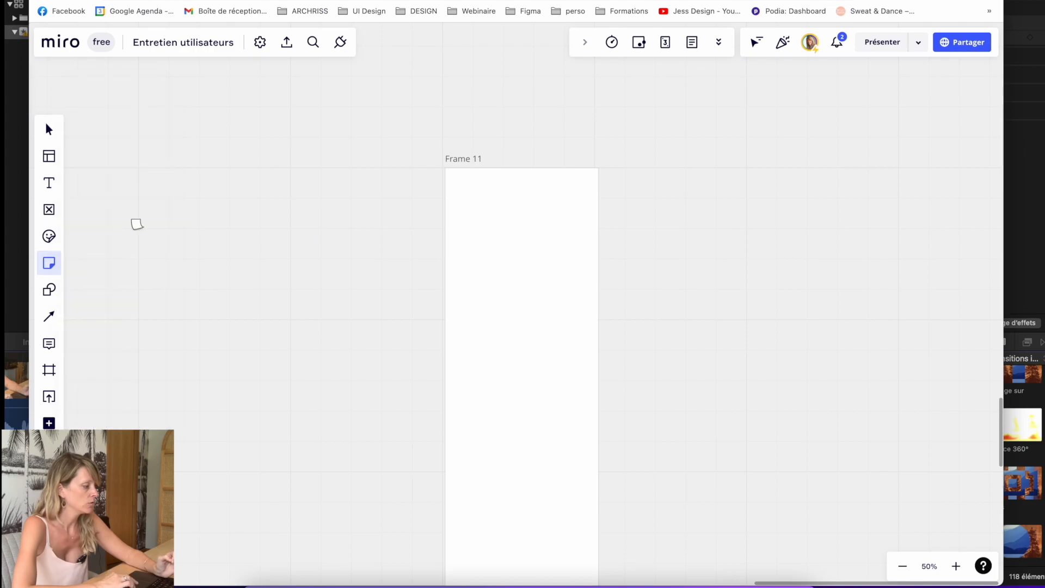
pyautogui.click(472, 218)
pyautogui.scroll(3, 504, 212)
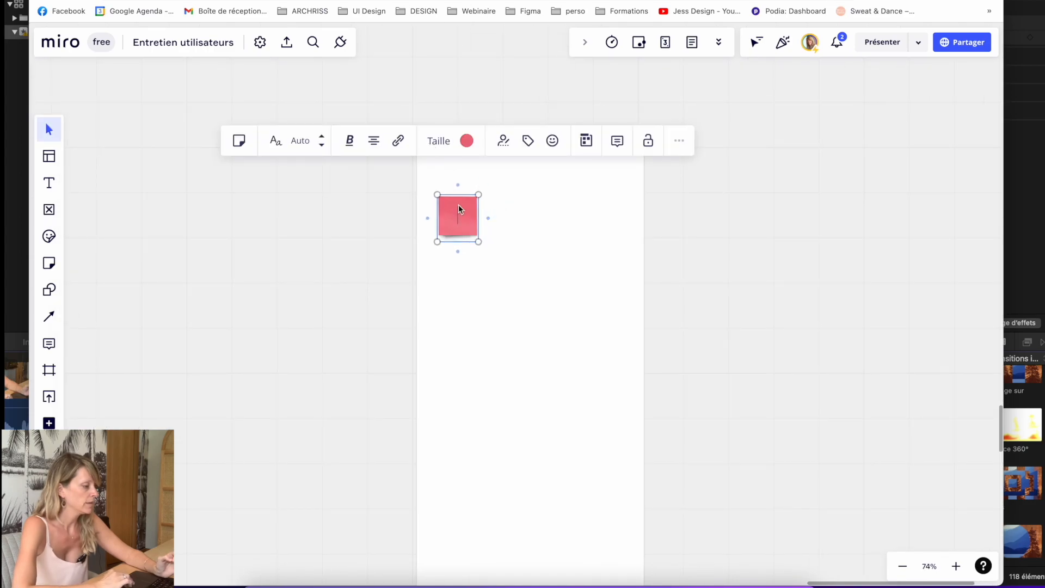
pyautogui.moveTo(462, 222); pyautogui.dragTo(469, 214)
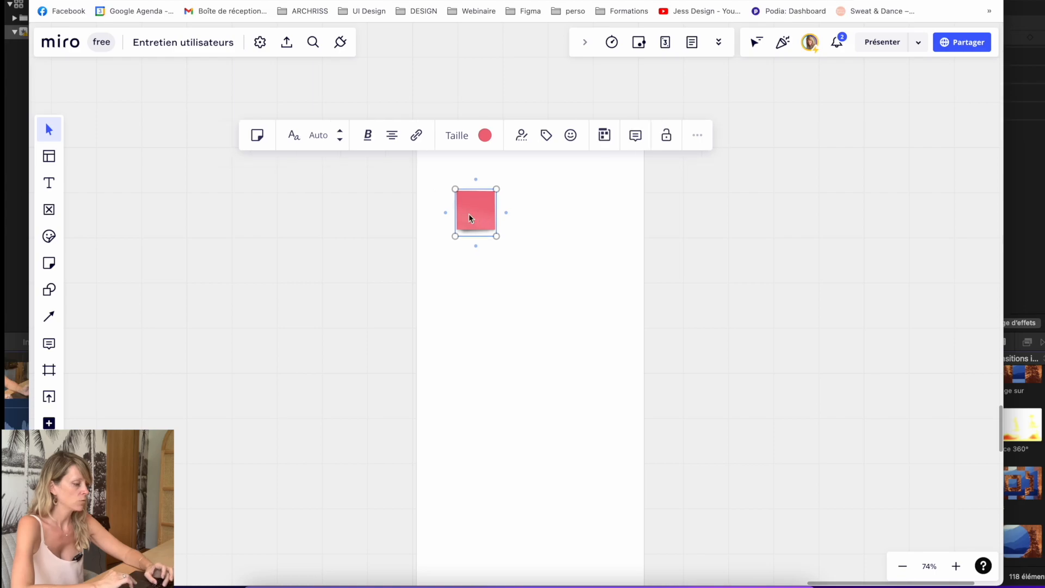
# Step: Duplicate the red sticky note repeatedly to fill the frame with a grid of three columns and eight rows
pyautogui.press('super+d')
pyautogui.press('super+d')
pyautogui.press('super+d')
pyautogui.press('super+d')
pyautogui.press('super+d')
pyautogui.press('super+d')
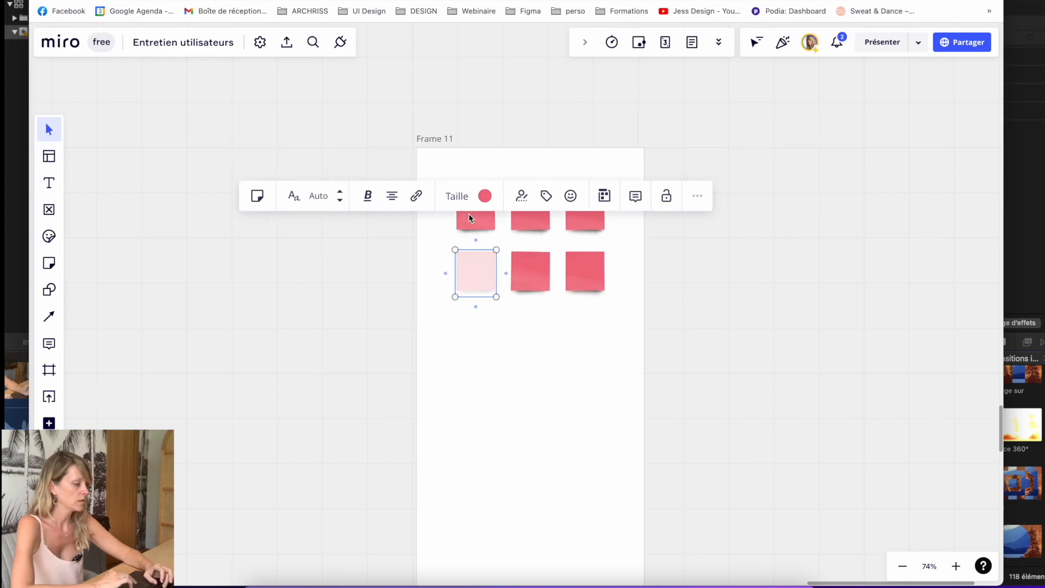
pyautogui.press('super+d')
pyautogui.press('super+d')
pyautogui.press('super+d')
pyautogui.press('super+d')
pyautogui.press('super+d')
pyautogui.press('super+d')
pyautogui.press('super+d')
pyautogui.press('super+d')
pyautogui.press('super+d')
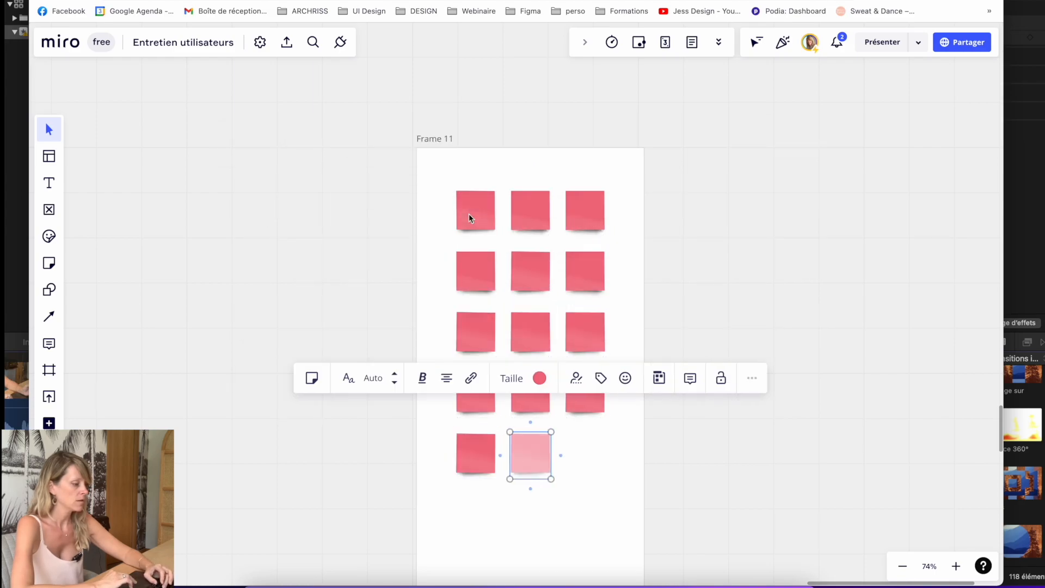
pyautogui.press('super+d')
pyautogui.press('super+d')
pyautogui.press('super+minus')
pyautogui.press('super+d')
pyautogui.press('super+d')
pyautogui.press('super+d')
pyautogui.press('super+d')
pyautogui.press('super+d')
pyautogui.press('super+d')
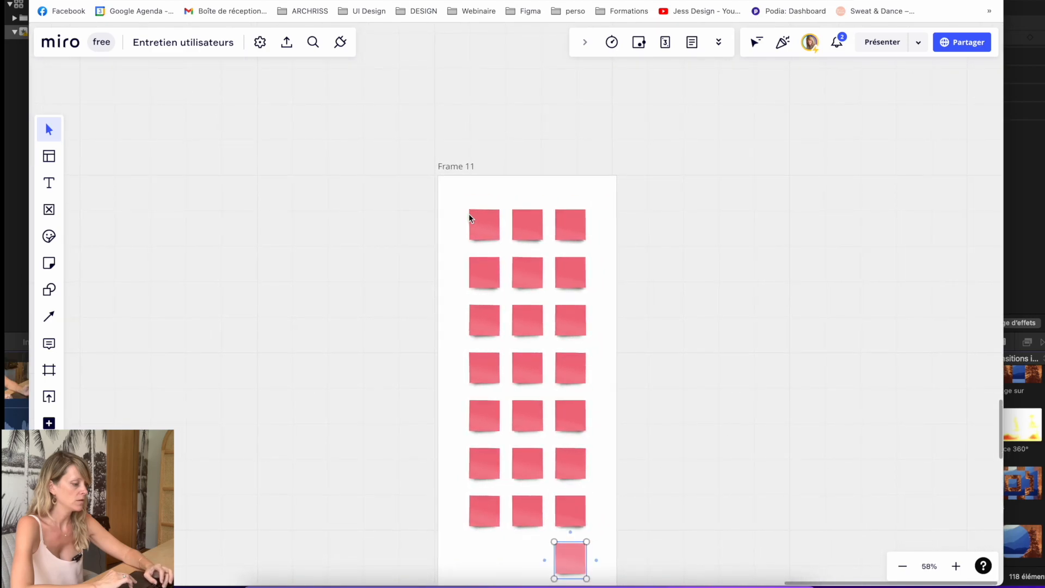
# Step: Rename the frame holding the red stickies as "Points négatifs"
pyautogui.click(455, 168)
pyautogui.click(456, 168)
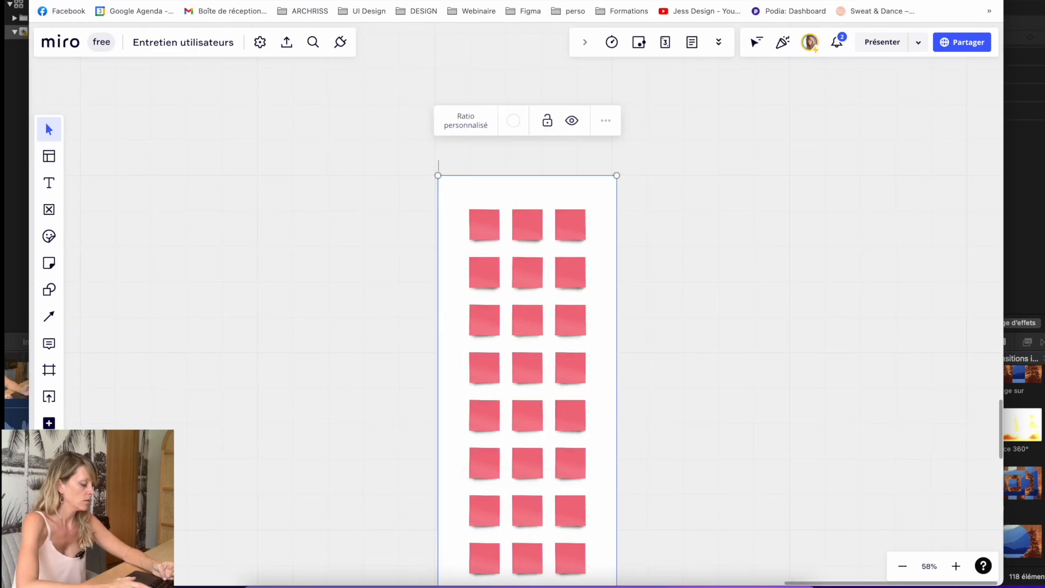
pyautogui.write('Point')
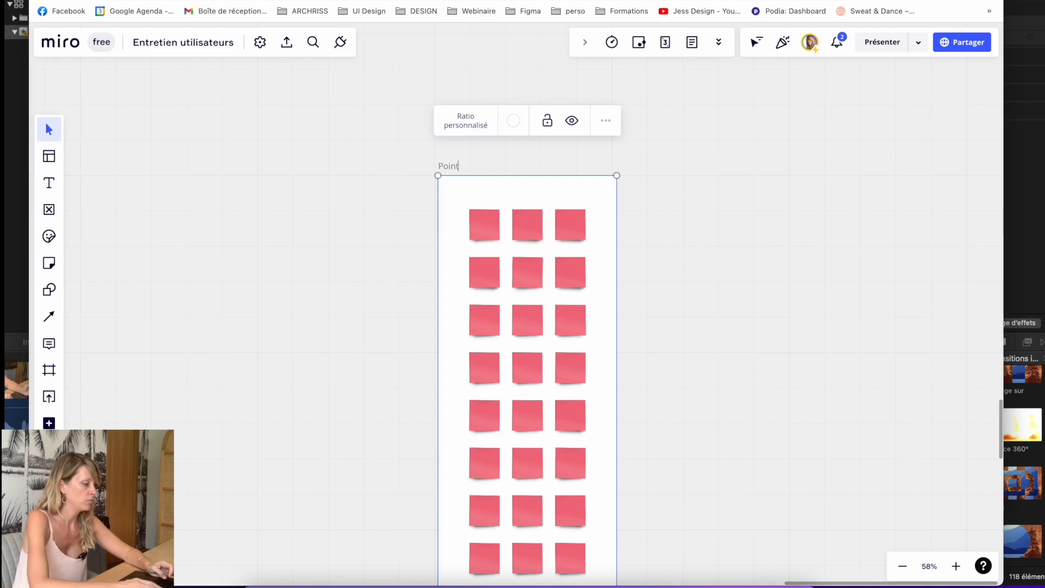
pyautogui.write('s négatifs')
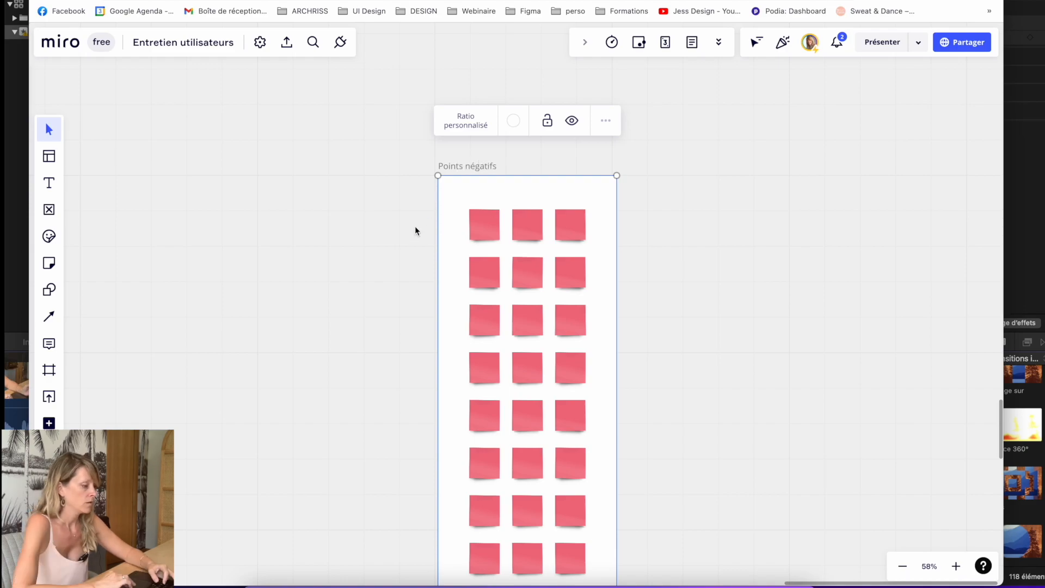
pyautogui.click(416, 232)
# Step: Duplicate the "Points négatifs" frame to its right and rename the copy as "Points positifs"
pyautogui.click(460, 169)
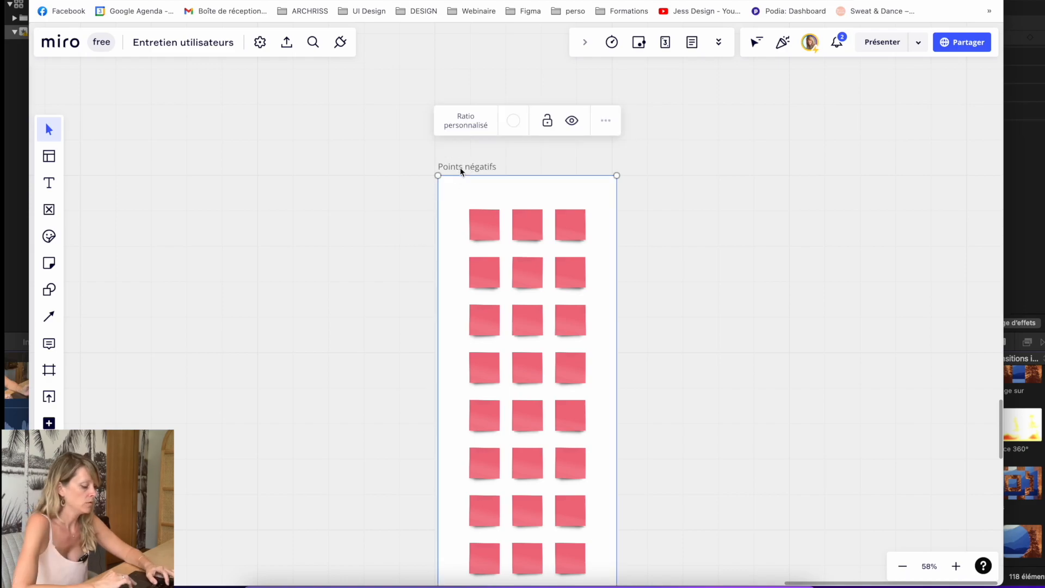
pyautogui.hotkey('ctrl', 'd')
pyautogui.scroll(-3, 512, 163)
pyautogui.doubleClick(655, 162)
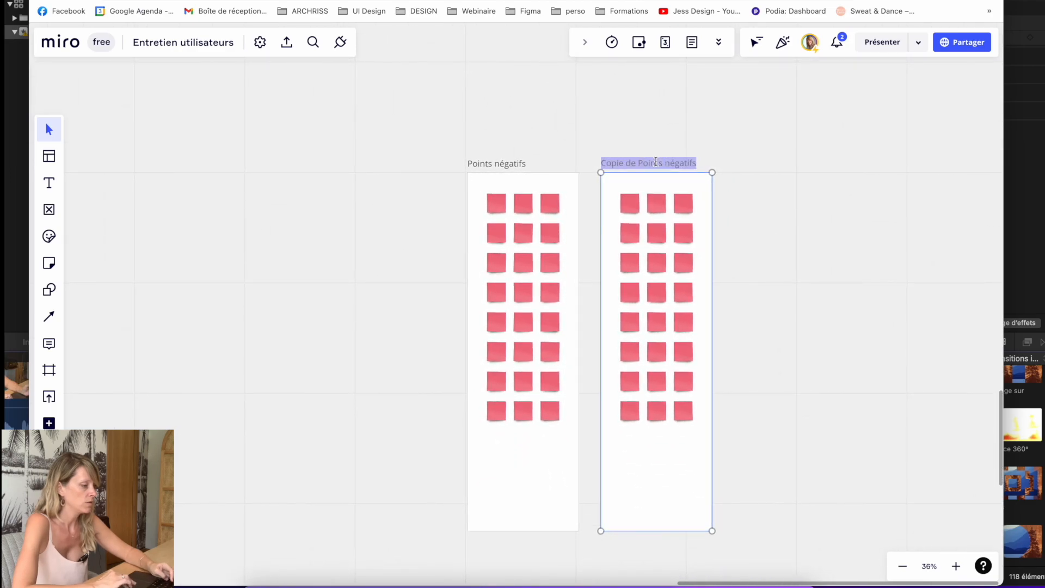
pyautogui.write('Points positifs')
# Step: Change the fill of all stickies in the "Points positifs" frame to bright light blue
pyautogui.moveTo(611, 186); pyautogui.dragTo(695, 437)
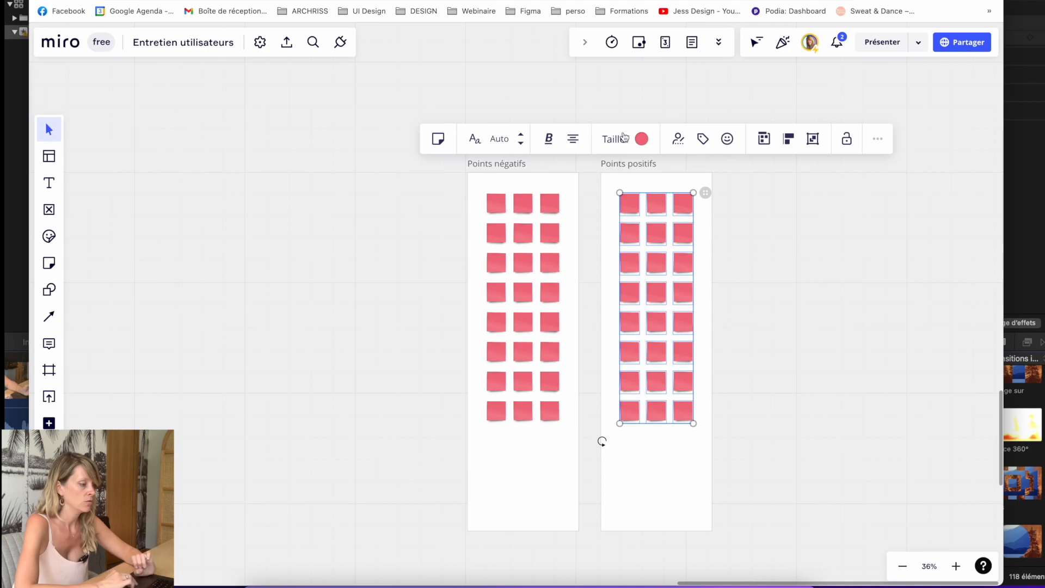
pyautogui.click(641, 140)
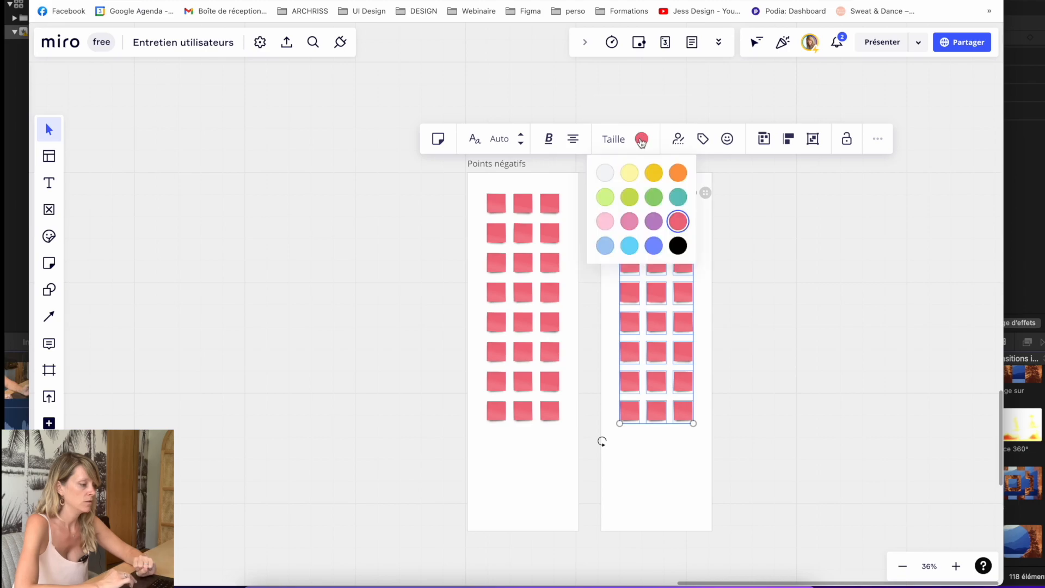
pyautogui.click(628, 243)
# Step: Duplicate the "Points positifs" frame to its right and rename the copy as "Suggestions"
pyautogui.hscroll(5, 410, 145)
pyautogui.click(410, 144)
pyautogui.press('super+d')
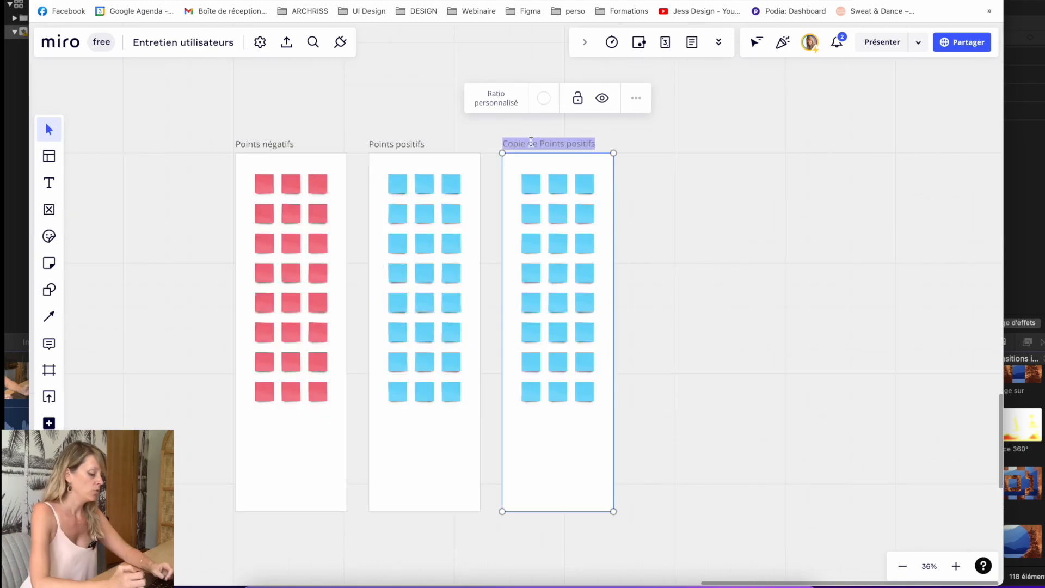
pyautogui.write('Suggestions')
# Step: Change the fill of all stickies in the "Suggestions" frame to yellow-green
pyautogui.moveTo(510, 168); pyautogui.dragTo(609, 406)
pyautogui.click(544, 119)
pyautogui.click(530, 178)
# Step: Duplicate the "Suggestions" frame to its right and rename the copy as "Notes"
pyautogui.hscroll(3, 501, 203)
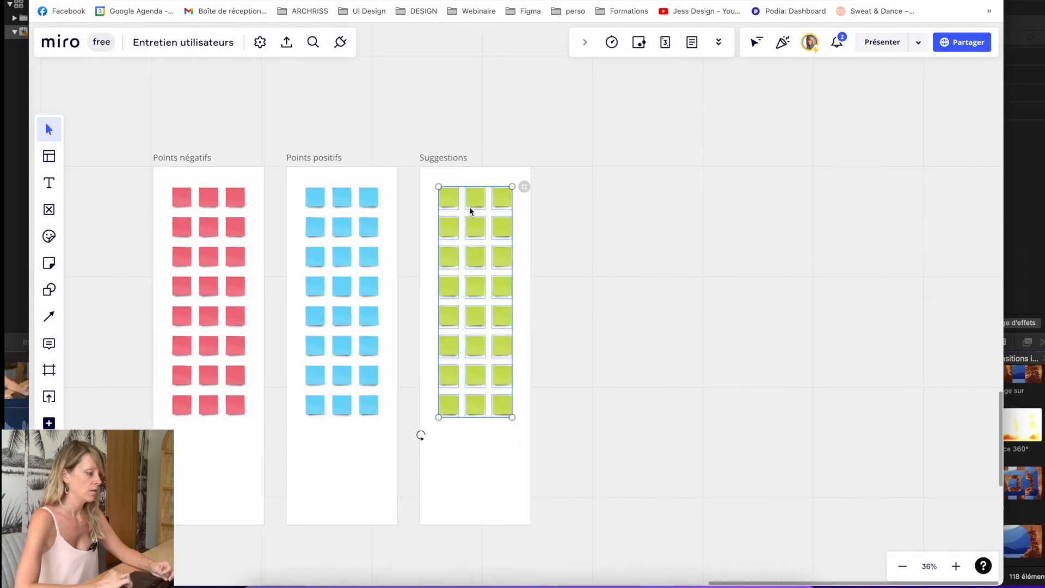
pyautogui.click(452, 159)
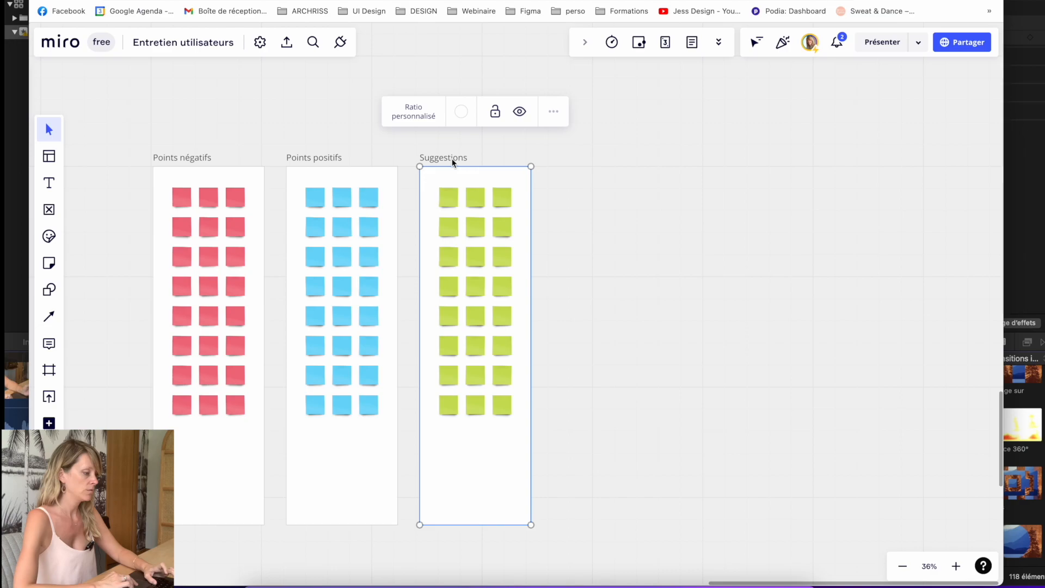
pyautogui.press('super+d')
pyautogui.write('Notes')
# Step: Change the fill of all stickies in the "Notes" frame to very light grey
pyautogui.moveTo(561, 182); pyautogui.dragTo(656, 434)
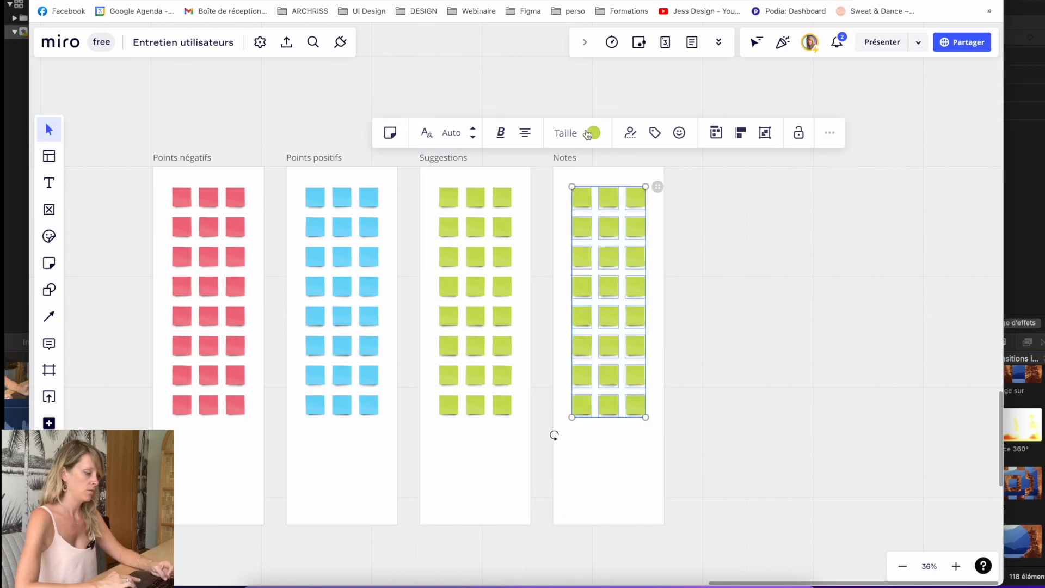
pyautogui.click(592, 134)
pyautogui.click(556, 170)
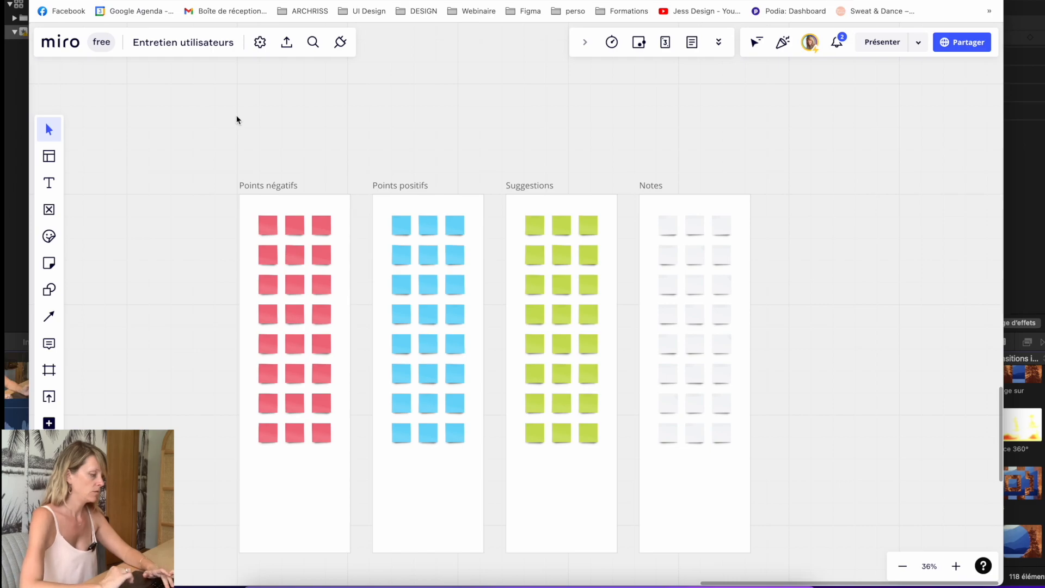
# Step: Review the duplicated interview notes frames, such as Frame 5 and Frame 6, that precede the affinity frames
pyautogui.scroll(-4, 236, 115)
pyautogui.hscroll(-10, 236, 115)
pyautogui.hscroll(5, 237, 116)
pyautogui.scroll(2, 236, 116)
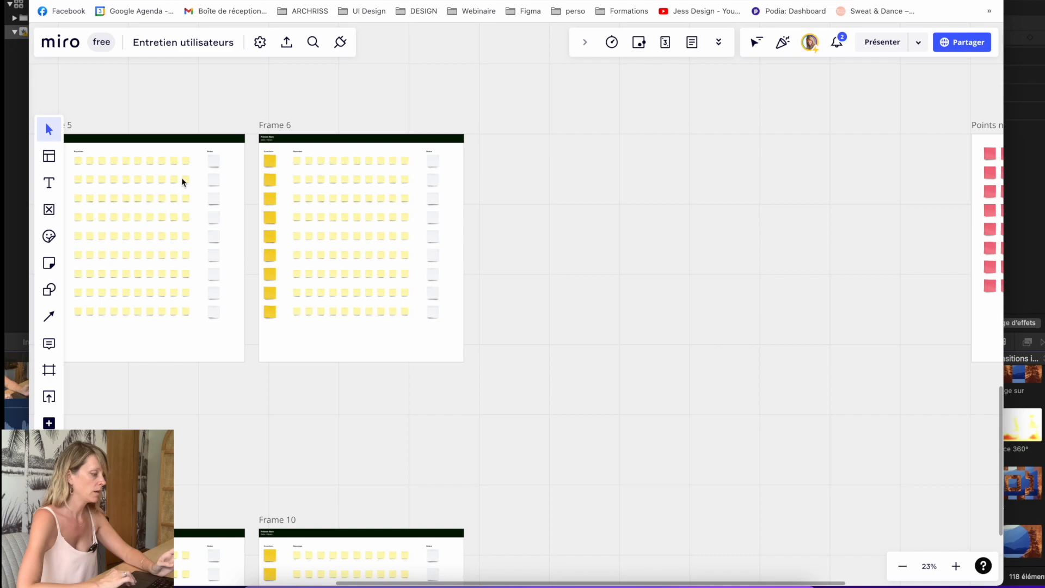
pyautogui.hscroll(1, 145, 219)
pyautogui.hscroll(-4, 145, 219)
pyautogui.scroll(-1, 145, 219)
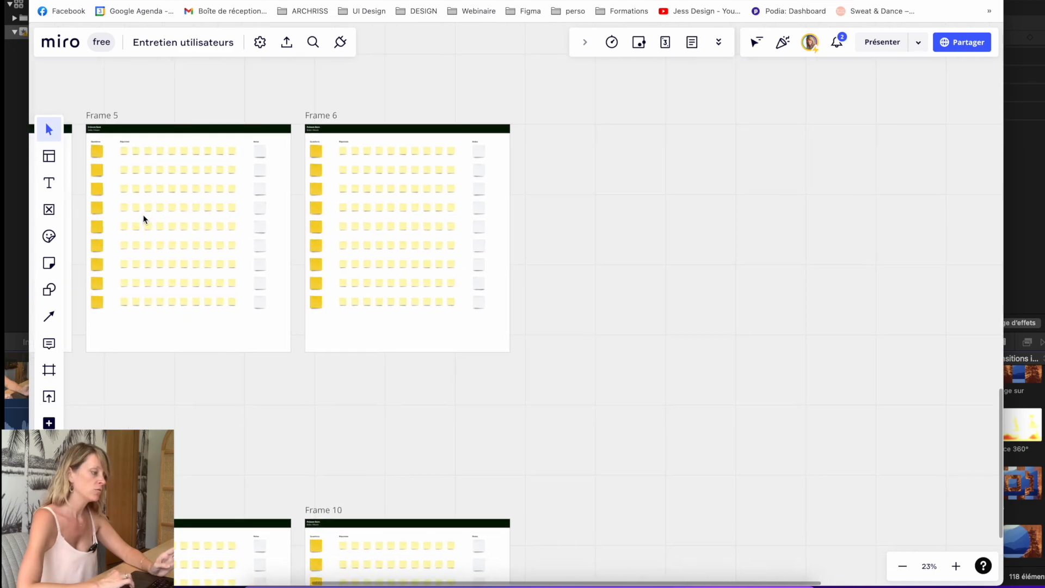
# Step: Add the title "Affinity Diagram" above the "Points négatifs" frame in the Bangers font at size 24
pyautogui.hscroll(10, 152, 158)
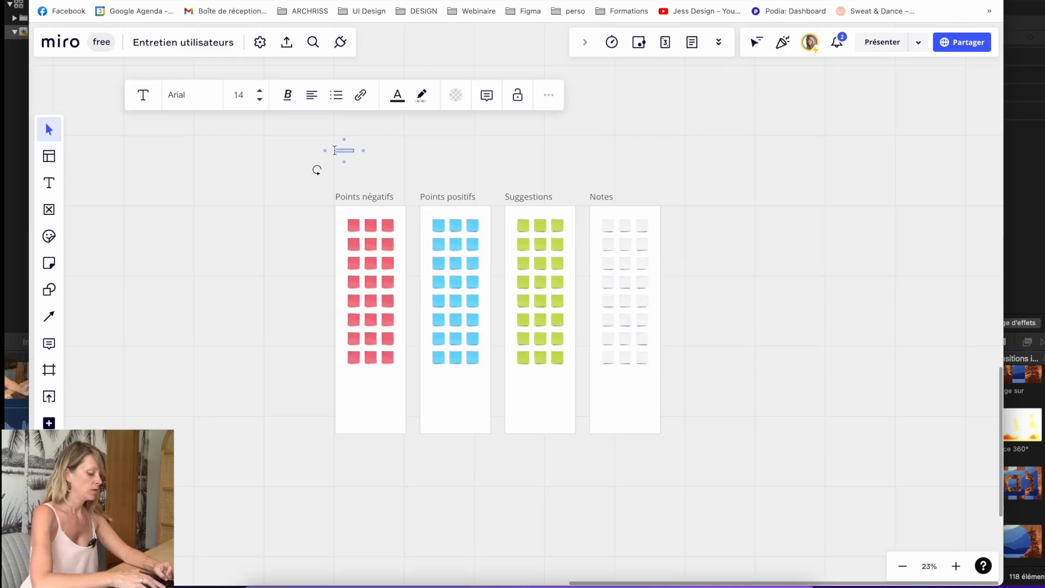
pyautogui.write('E')
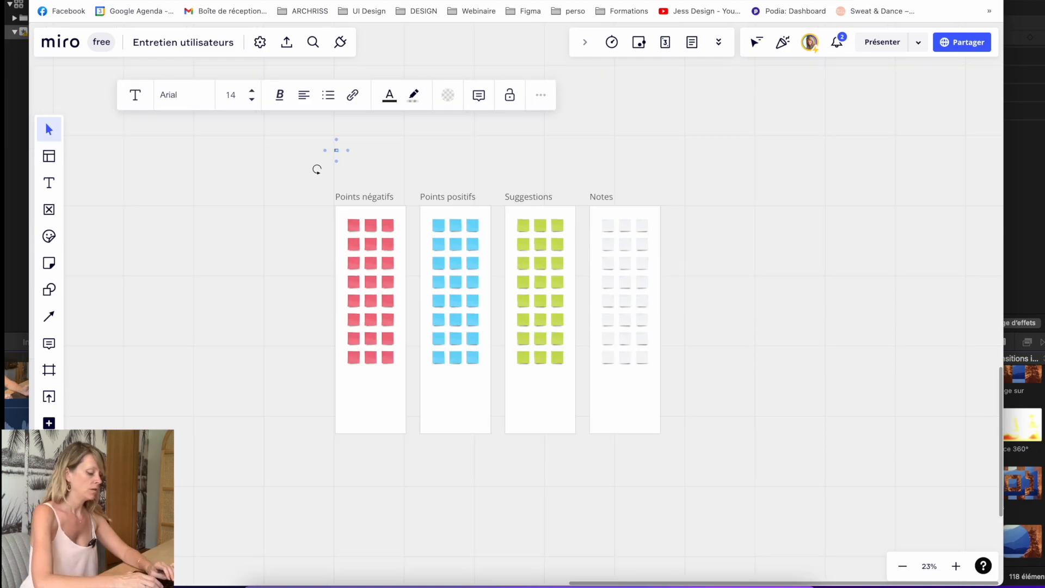
pyautogui.write('ffinity Diagram')
pyautogui.click(211, 92)
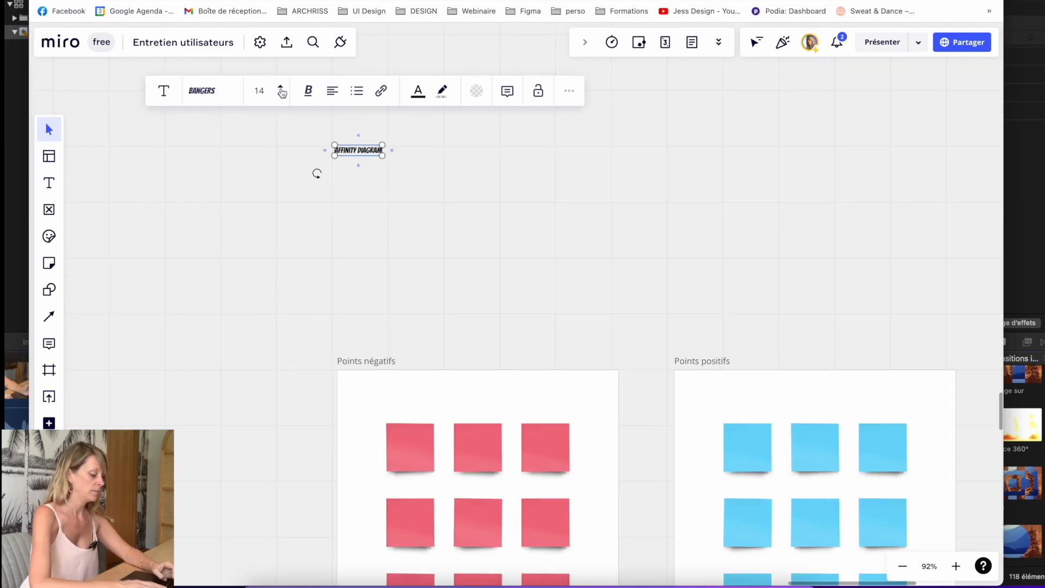
pyautogui.click(281, 88)
pyautogui.click(281, 87)
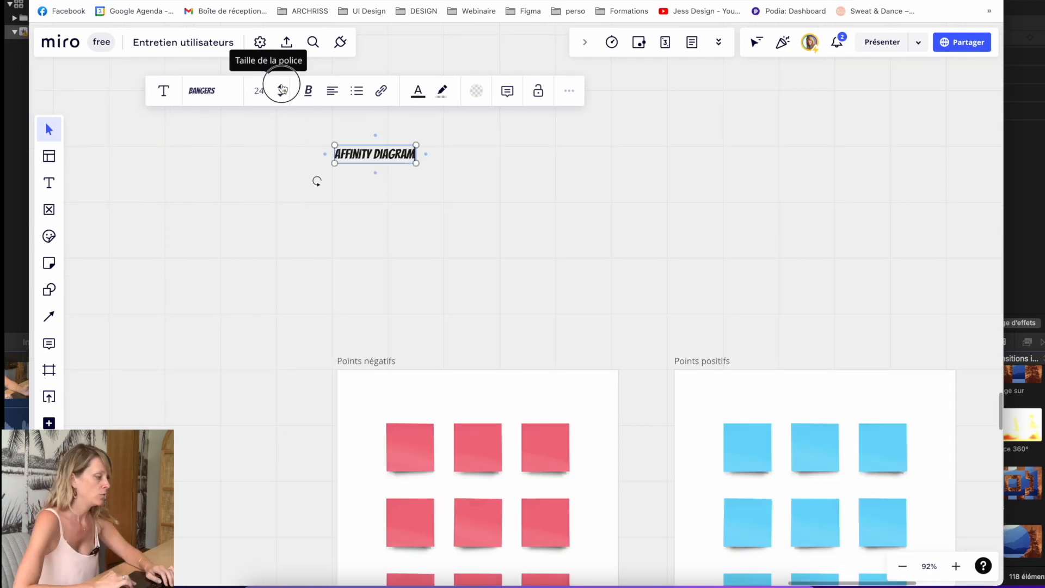
pyautogui.scroll(-15, 379, 268)
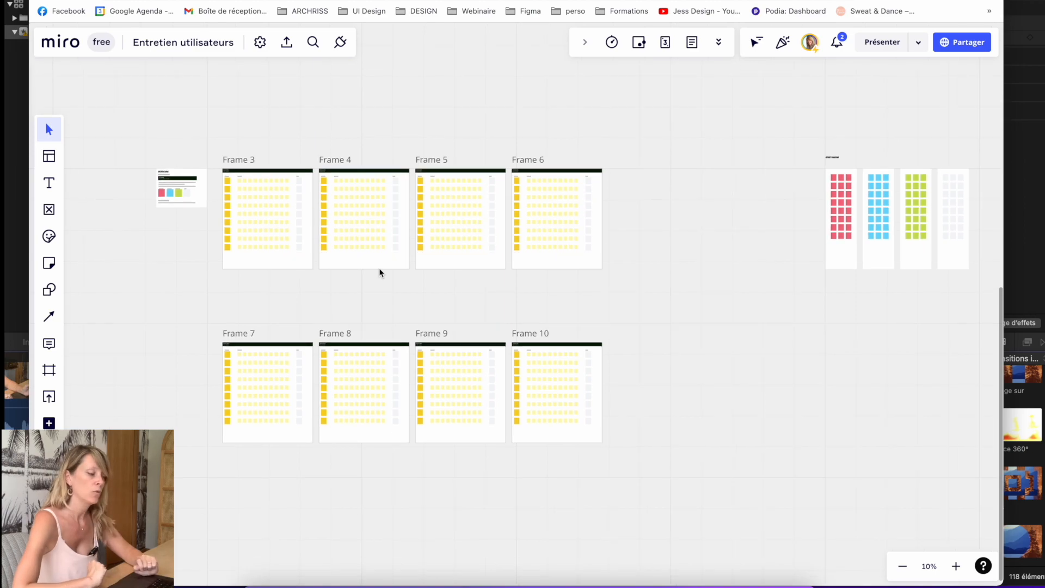